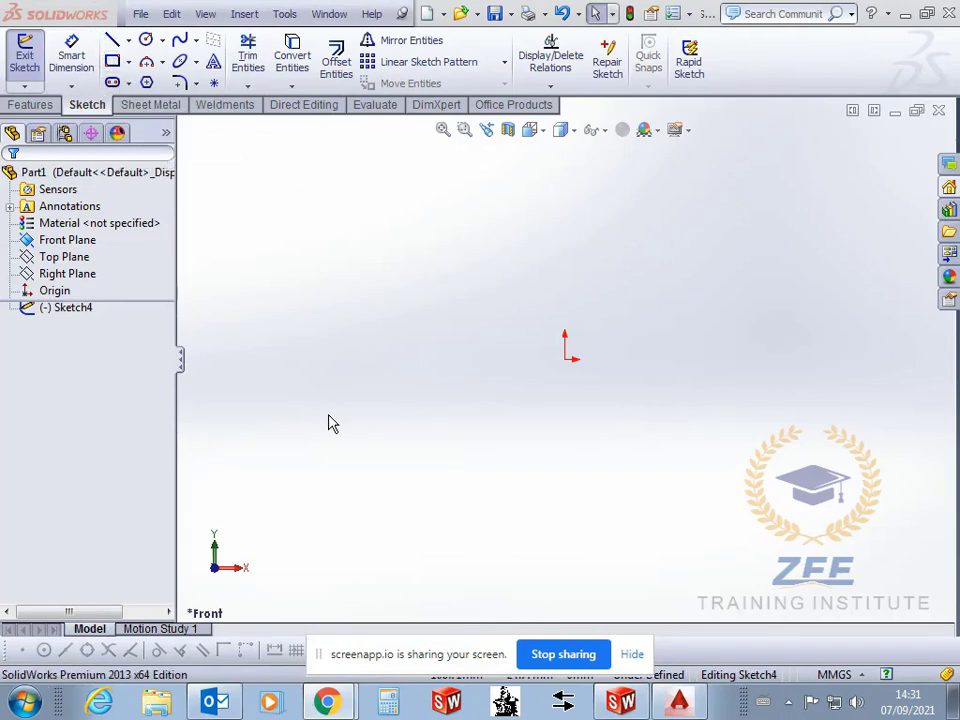
left_click(112, 61)
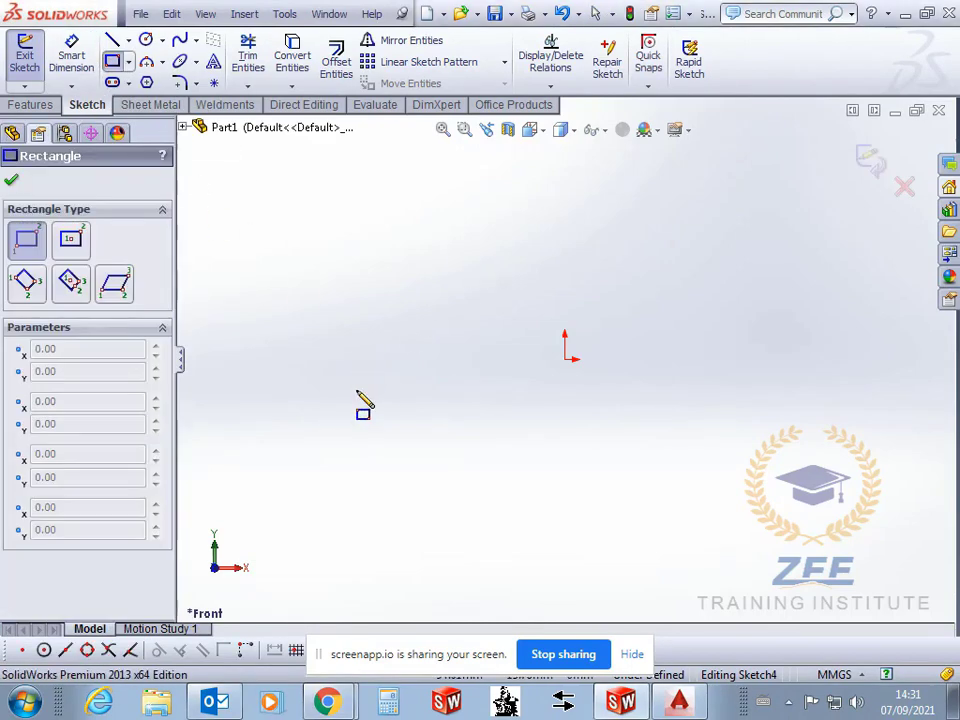
left_click(330, 425)
left_click(493, 294)
key("Escape")
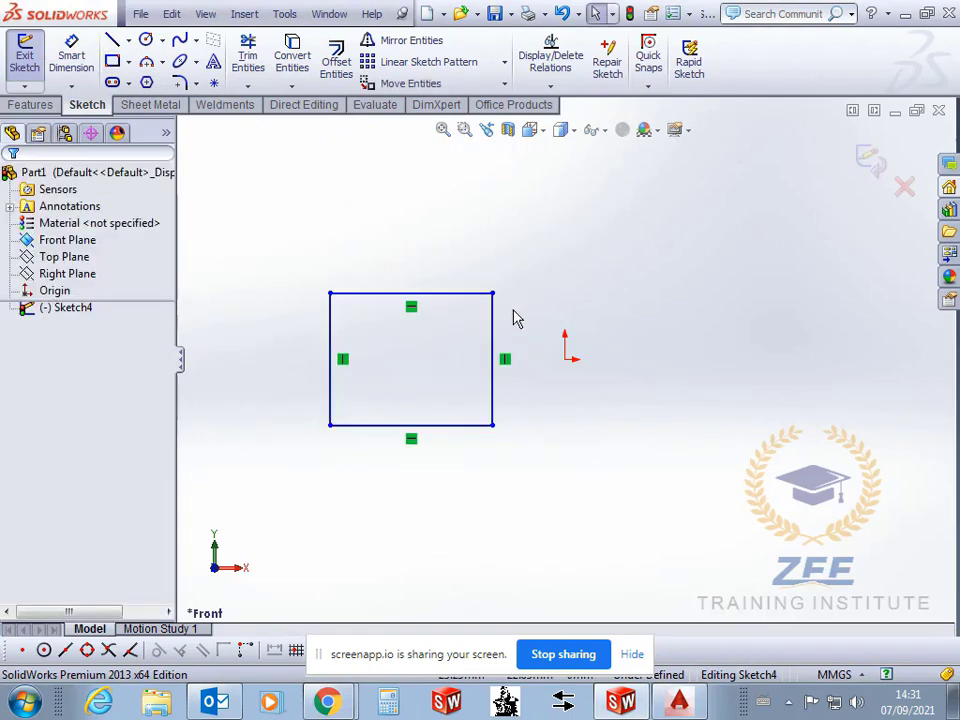
key("ctrl+z")
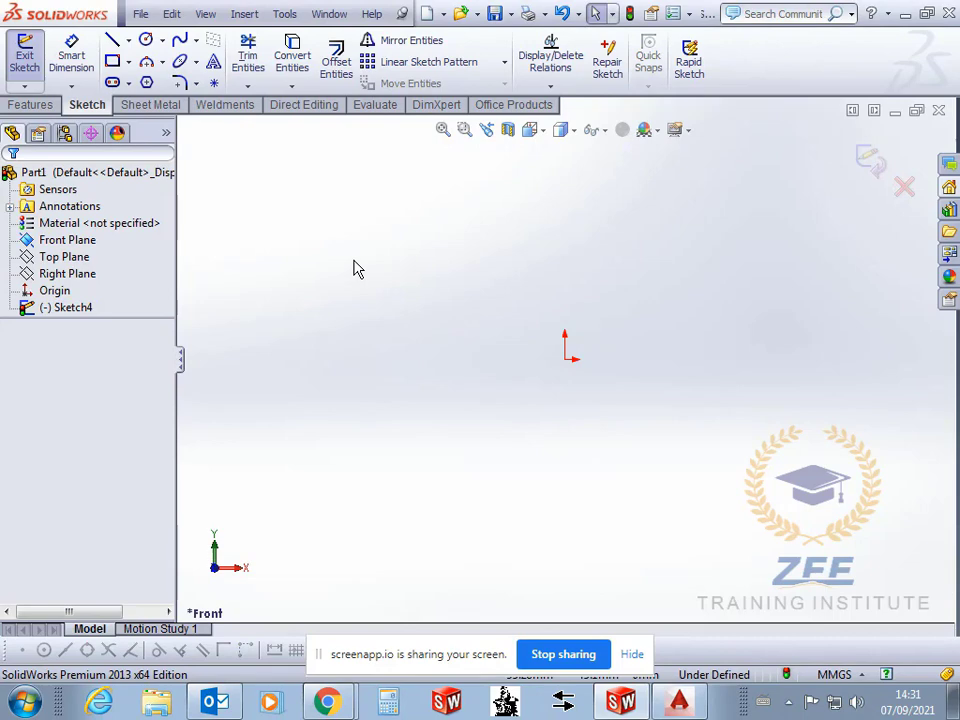
Sketch a corner rectangle about 72 mm high on the Front Plane, to the left of the origin
left_click(129, 63)
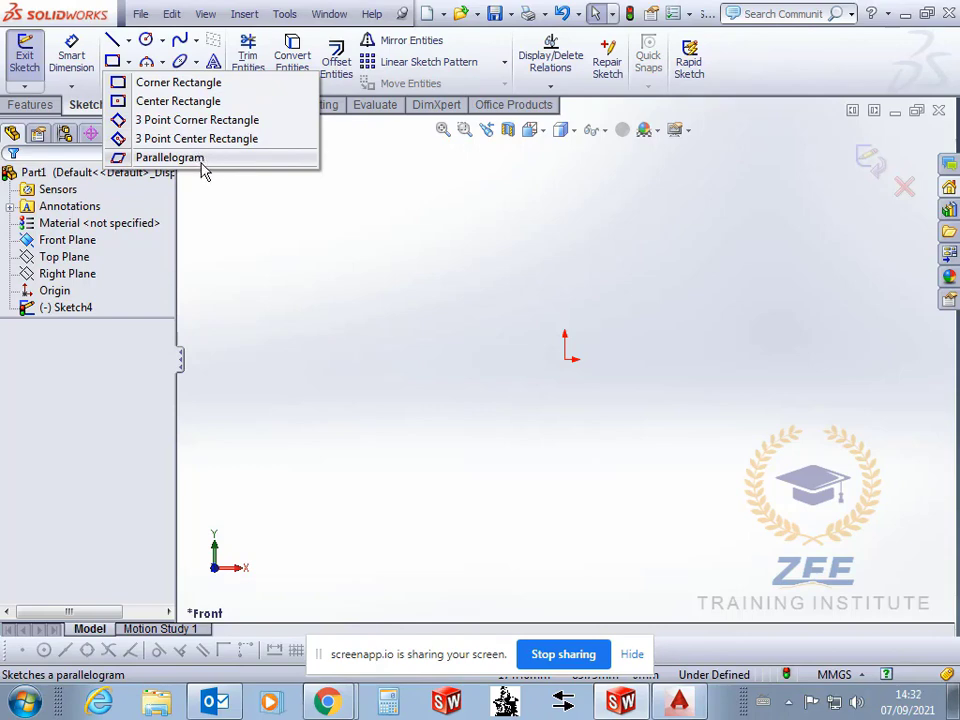
left_click(165, 85)
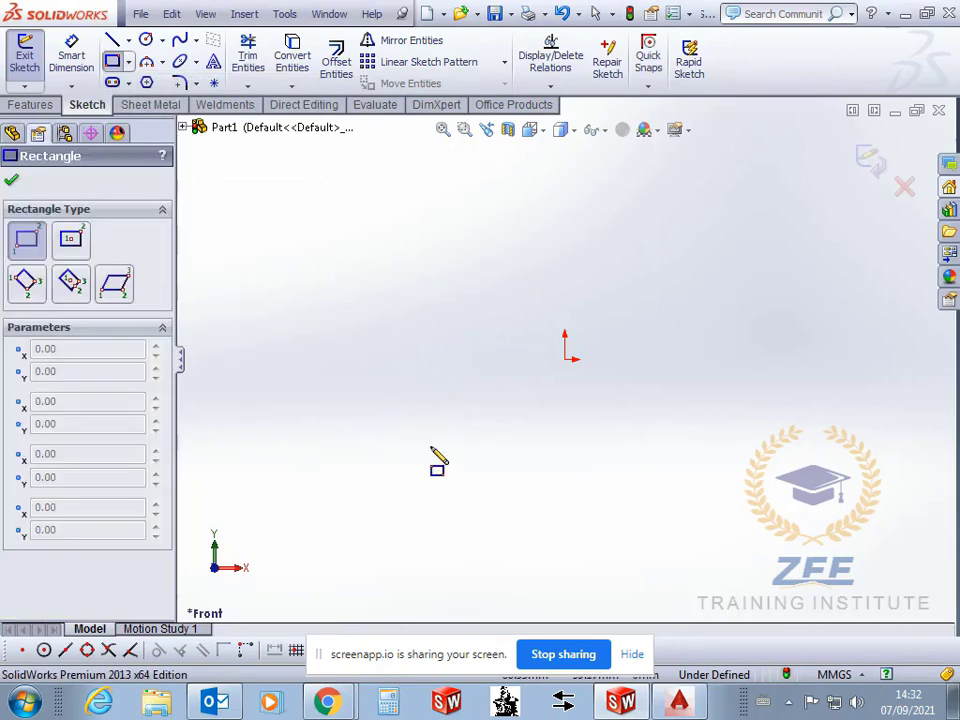
left_click_drag(281, 482, 488, 323)
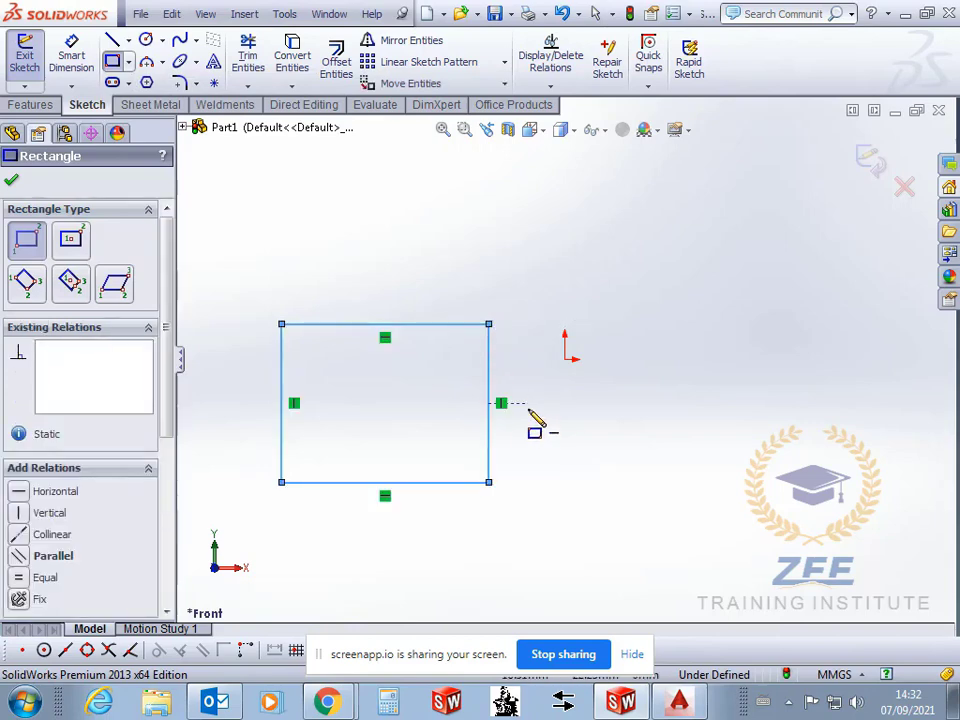
key("Escape")
scroll(401, 433, "up", 1)
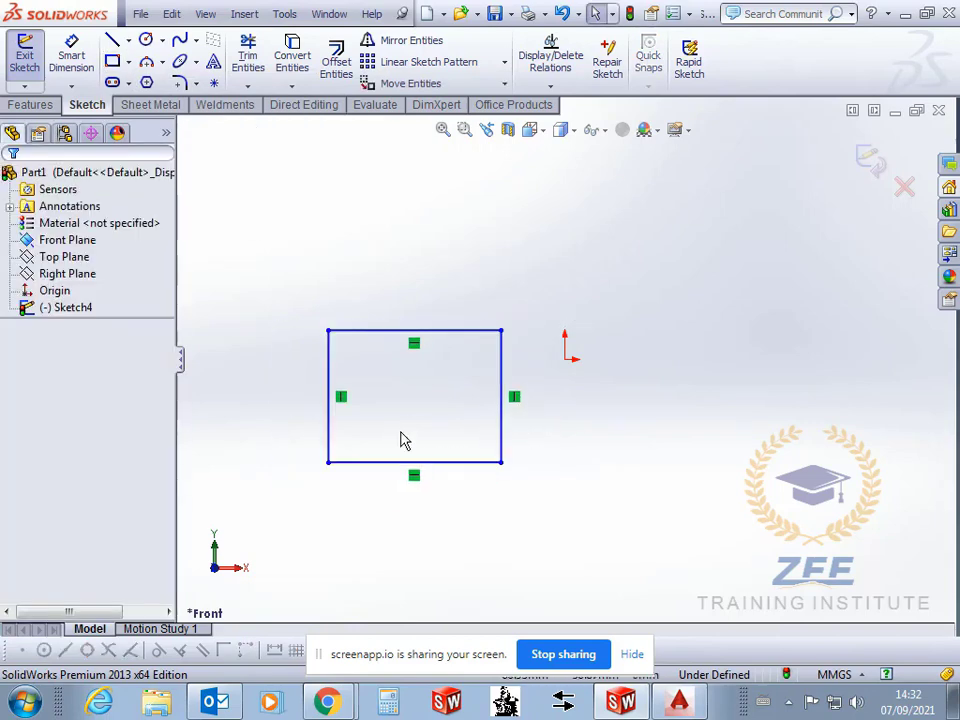
scroll(405, 424, "down", 2)
scroll(460, 385, "up", 1)
scroll(486, 366, "down", 1)
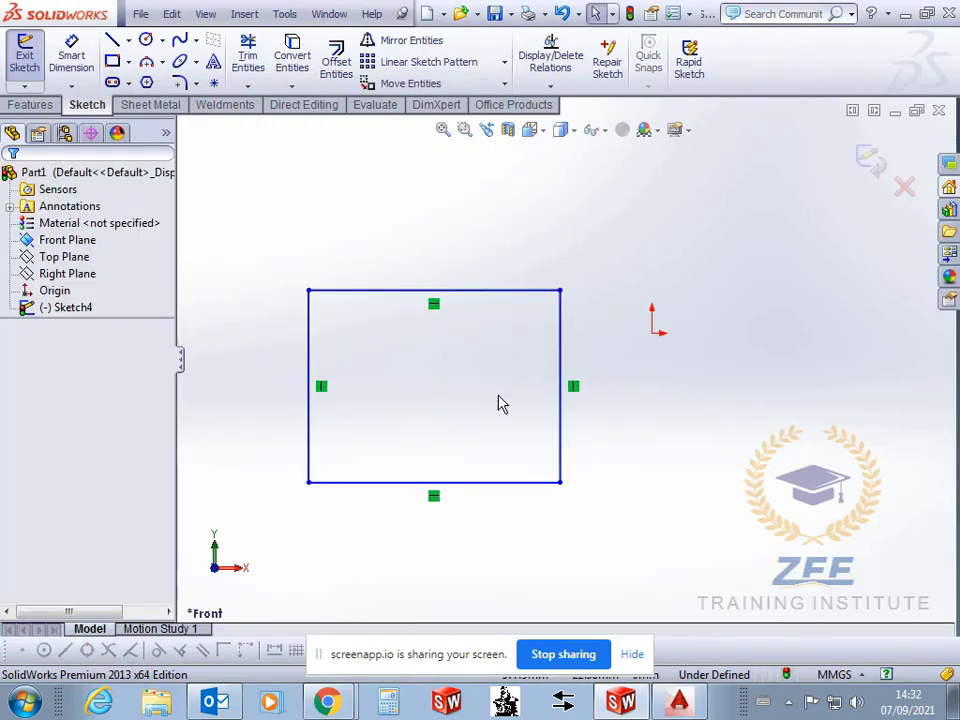
scroll(499, 397, "down", 1)
scroll(536, 367, "up", 1)
scroll(549, 377, "down", 1)
scroll(565, 363, "up", 2)
scroll(595, 327, "down", 1)
scroll(565, 361, "up", 1)
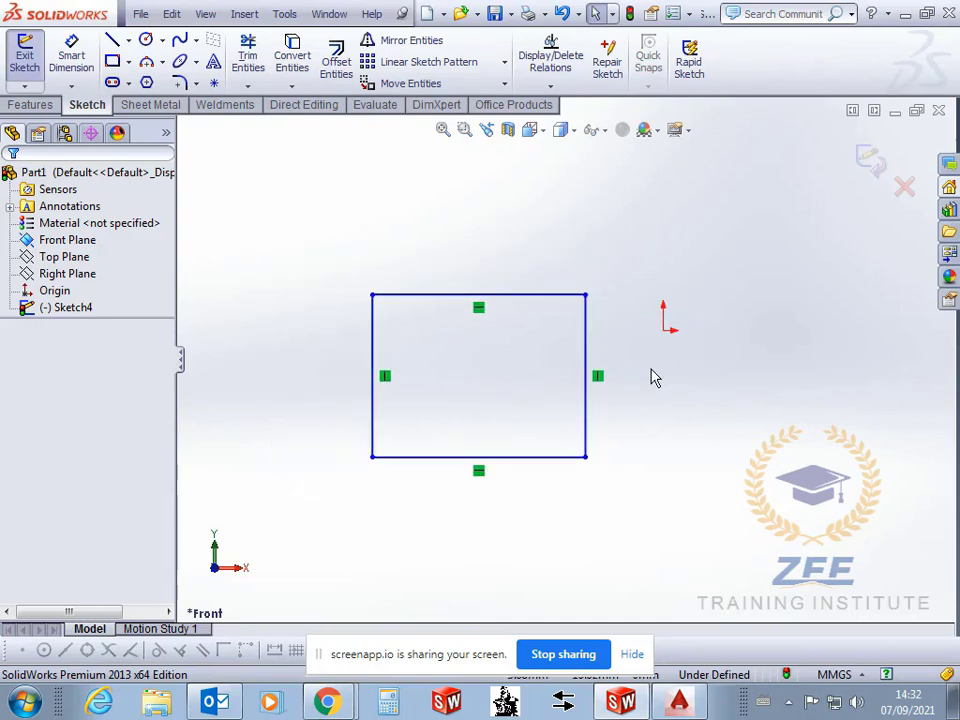
scroll(620, 335, "down", 1)
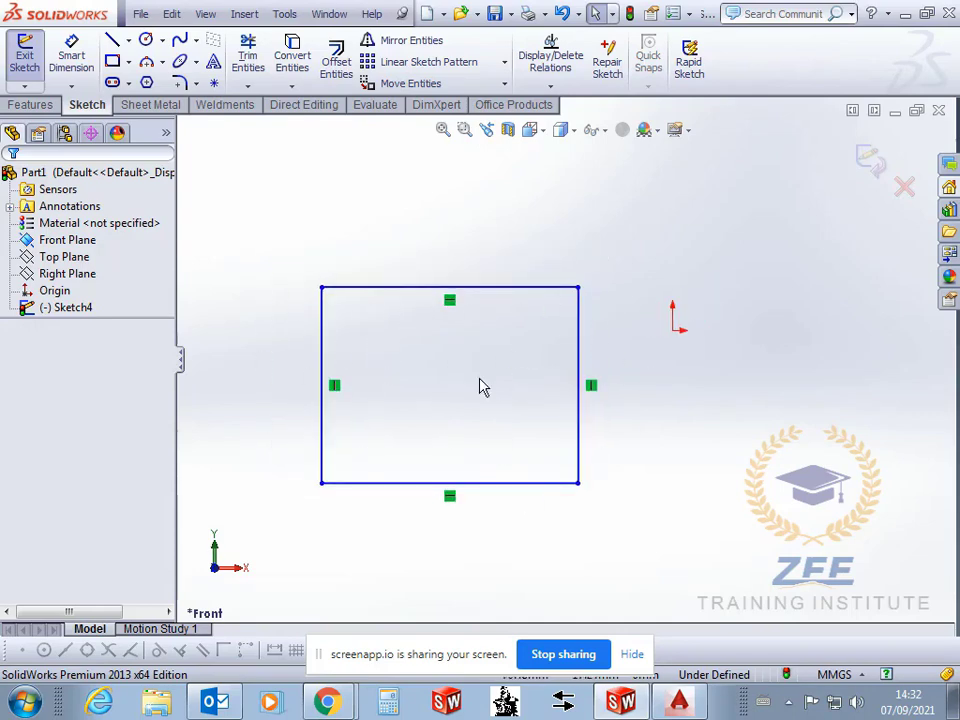
scroll(447, 346, "down", 1)
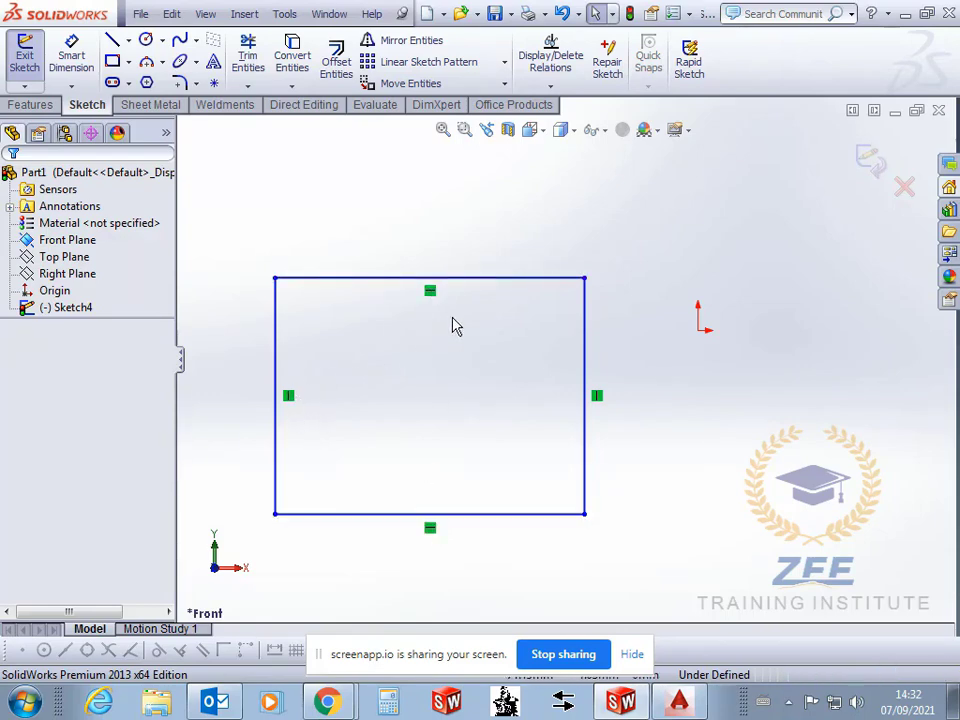
Reshape the rectangle by moving its left edge inward, its top edge upward and its lower-right corner to about X -39, Y -47 mm
left_click(586, 336)
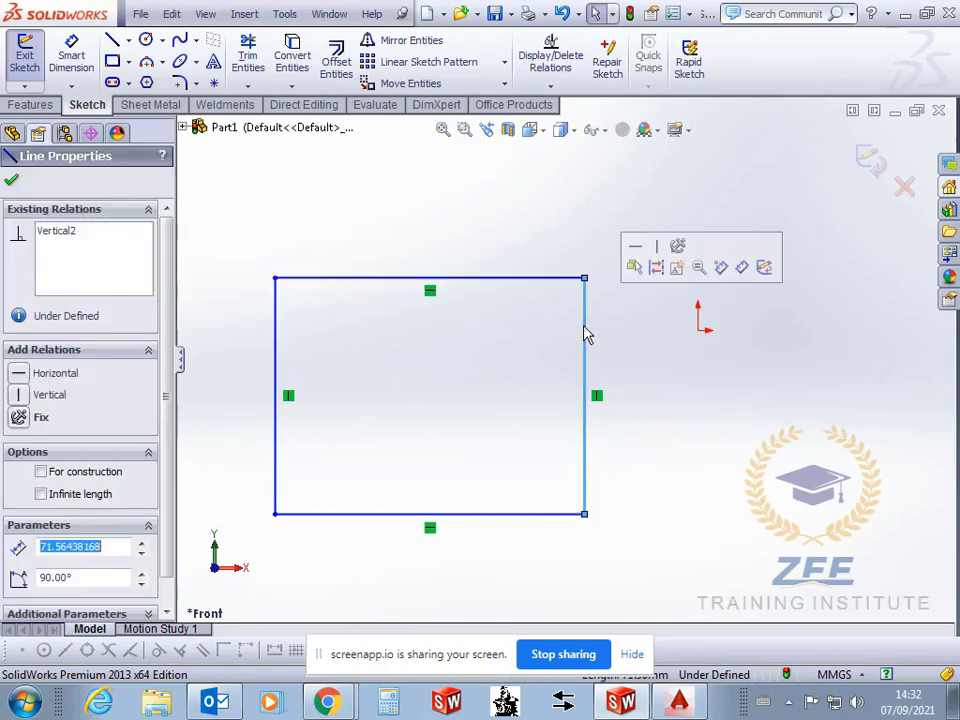
left_click(470, 395)
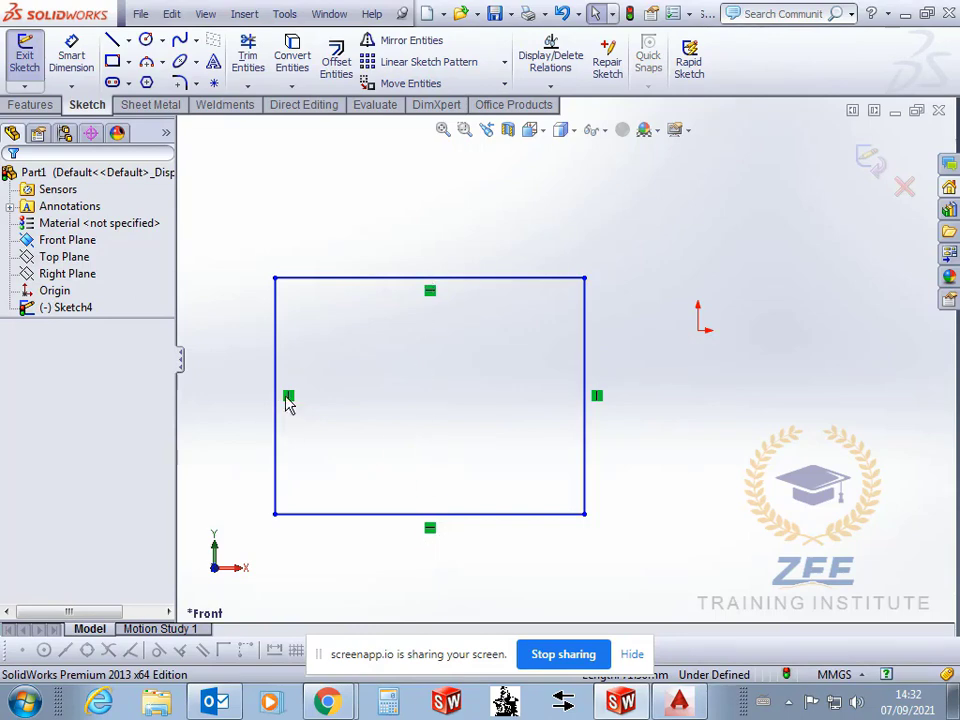
left_click_drag(282, 430, 320, 432)
left_click_drag(529, 282, 545, 263)
left_click(585, 521)
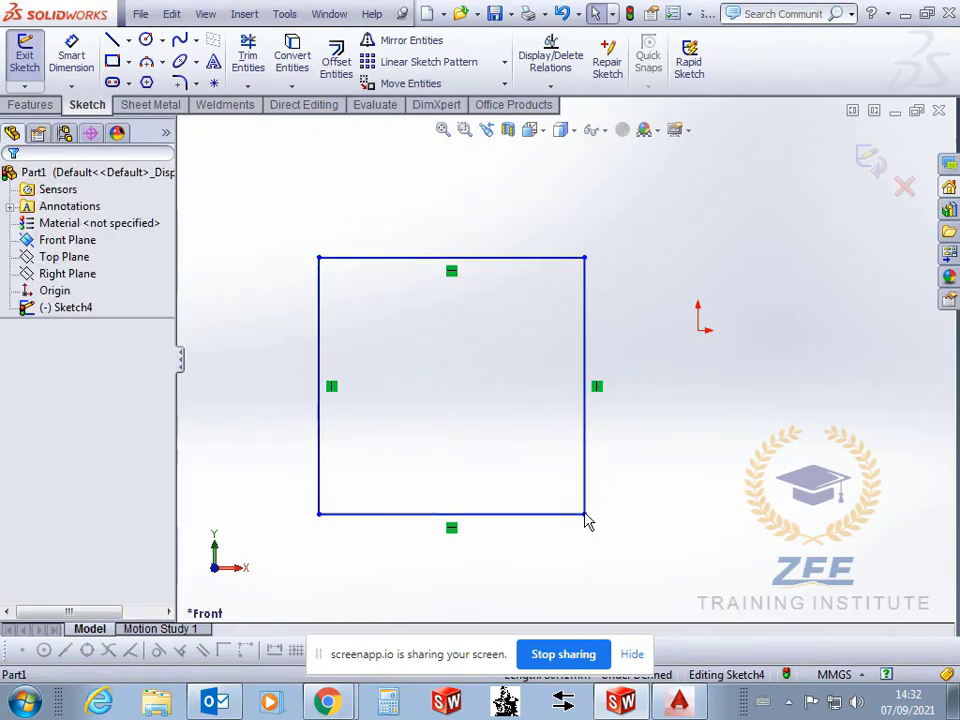
left_click_drag(585, 516, 568, 486)
scroll(568, 360, "up", 1)
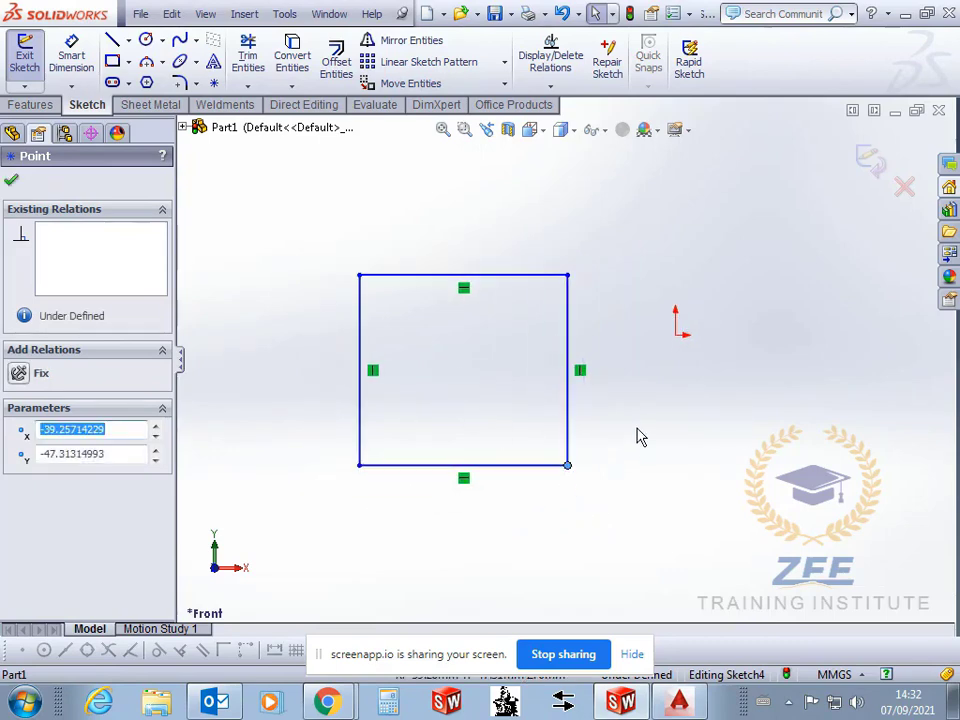
left_click(638, 439)
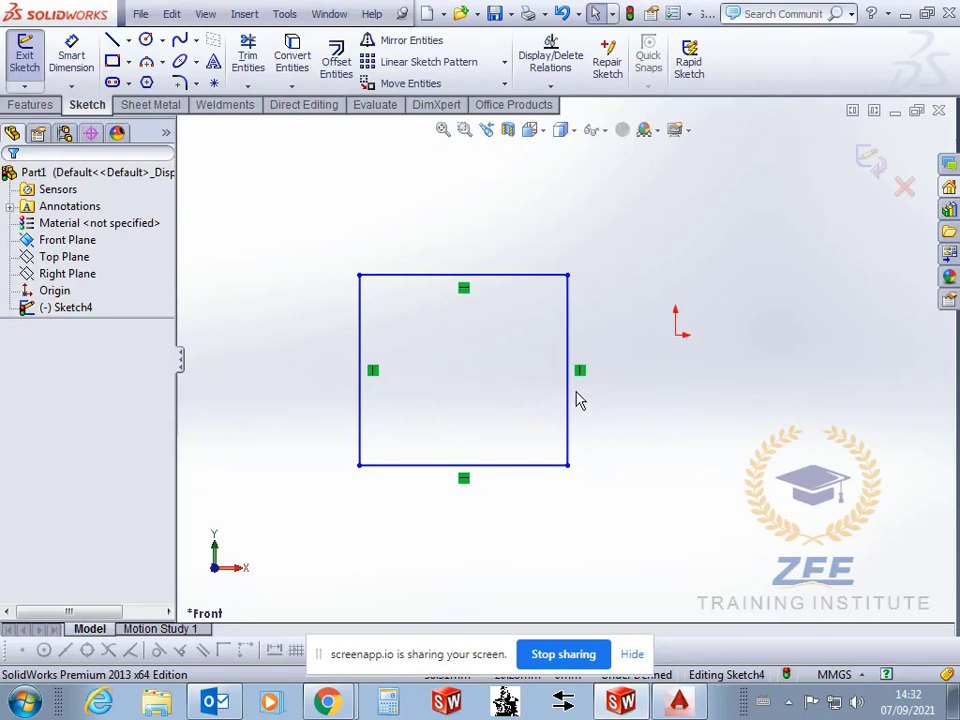
Delete the bottom edge's horizontal relation and move the rectangle's lower-right corner upward so the bottom edge tilts
scroll(510, 413, "up", 1)
scroll(490, 430, "down", 2)
scroll(478, 443, "down", 1)
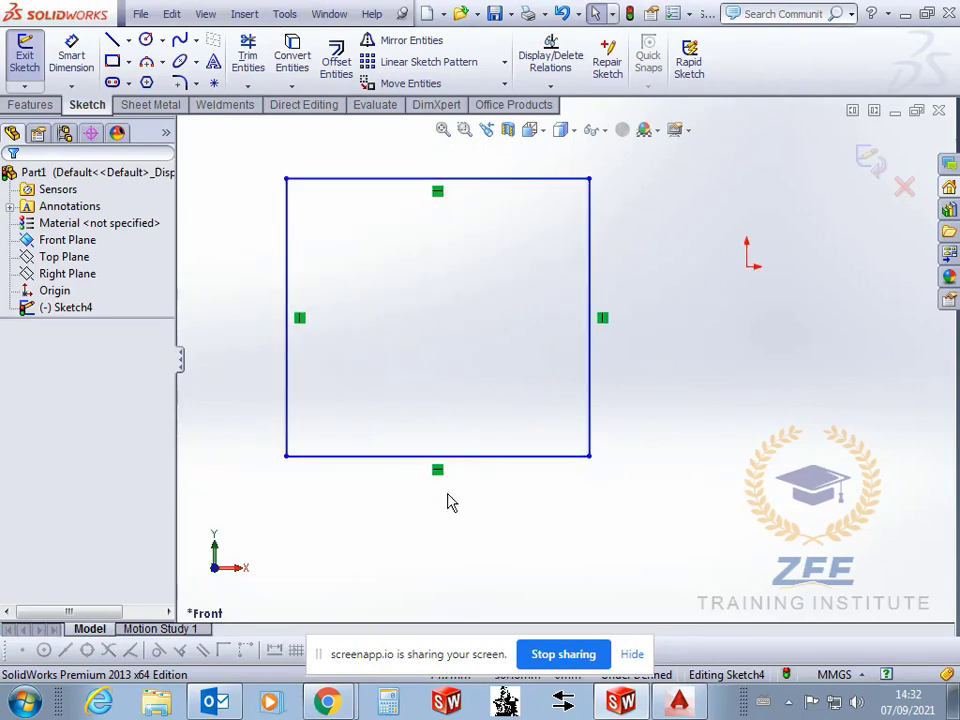
scroll(579, 377, "down", 1)
scroll(493, 357, "up", 1)
scroll(515, 345, "up", 1)
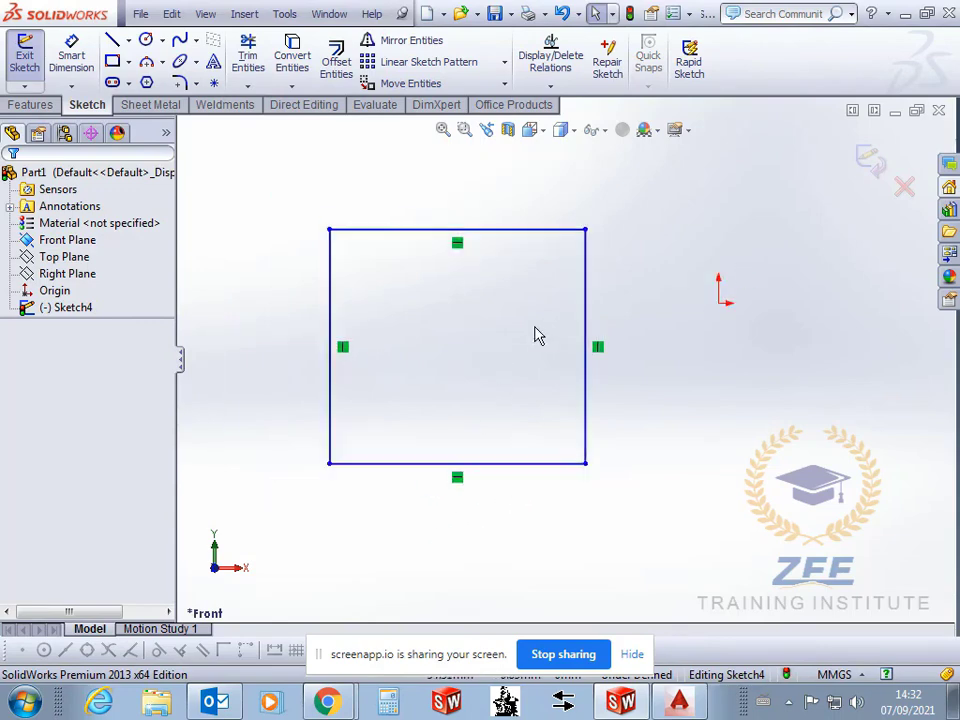
scroll(520, 350, "down", 1)
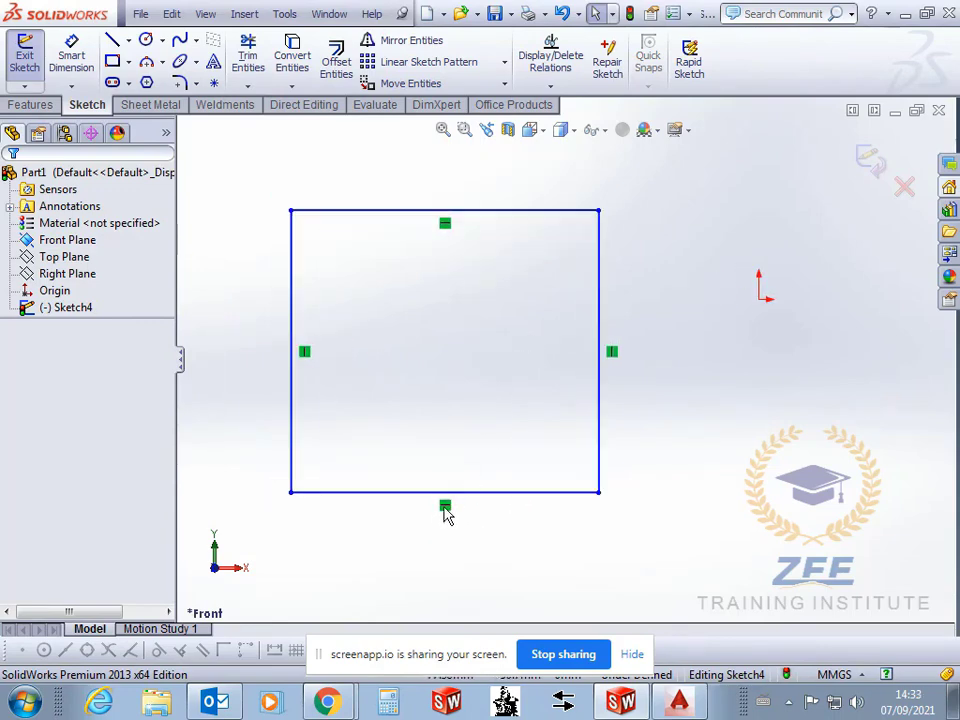
left_click(445, 506)
key("Delete")
mouse_move(599, 492)
left_mouse_down()
mouse_move(597, 559)
mouse_move(593, 493)
mouse_move(618, 585)
mouse_move(516, 347)
mouse_move(707, 591)
mouse_move(519, 418)
mouse_move(630, 651)
mouse_move(492, 330)
mouse_move(636, 635)
mouse_move(570, 454)
mouse_move(574, 484)
mouse_move(593, 493)
mouse_move(546, 560)
mouse_move(606, 452)
mouse_move(534, 615)
mouse_move(600, 533)
mouse_move(584, 437)
left_mouse_up()
left_click(498, 492)
Delete the right edge's vertical relation and move the lower-right corner outward and down to skew both edges
left_click(596, 323)
key("Delete")
scroll(590, 376, "up", 2)
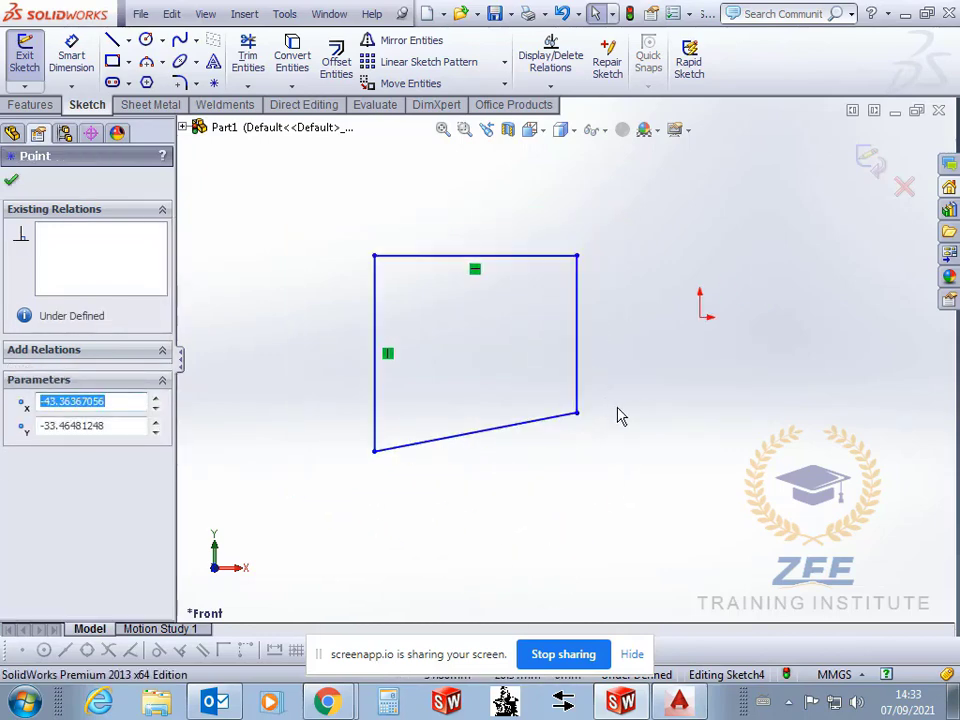
scroll(540, 440, "down", 1)
mouse_move(588, 409)
left_mouse_down()
mouse_move(795, 602)
mouse_move(851, 356)
mouse_move(758, 514)
left_mouse_up()
left_click(785, 530)
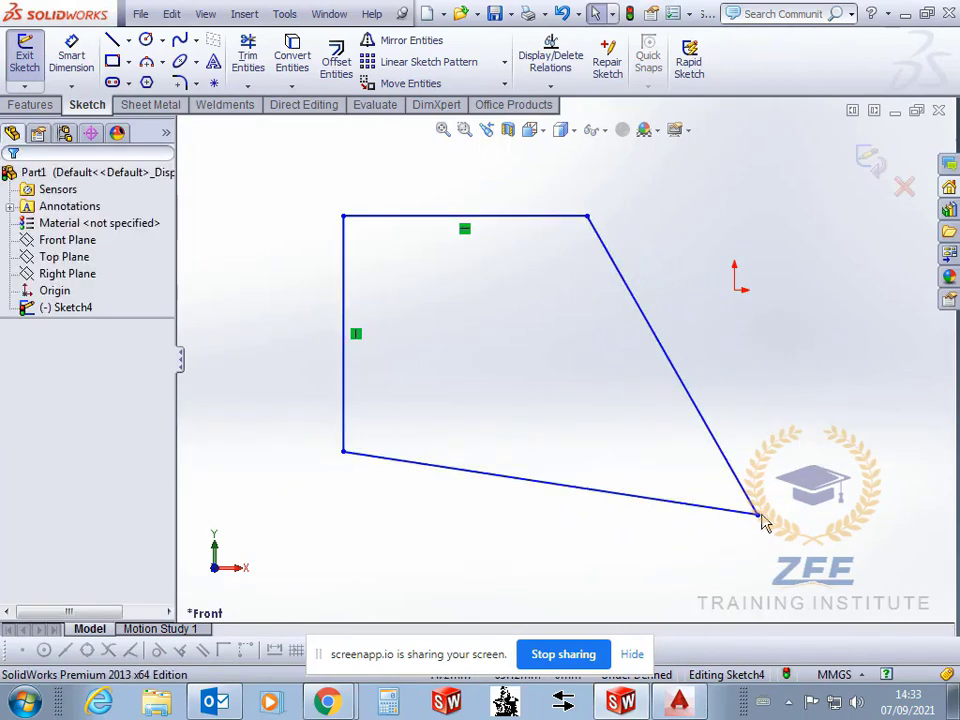
Add a Horizontal relation to the top edge and the slanted bottom edge of the profile
left_click(491, 217)
left_click(508, 479, "ctrl")
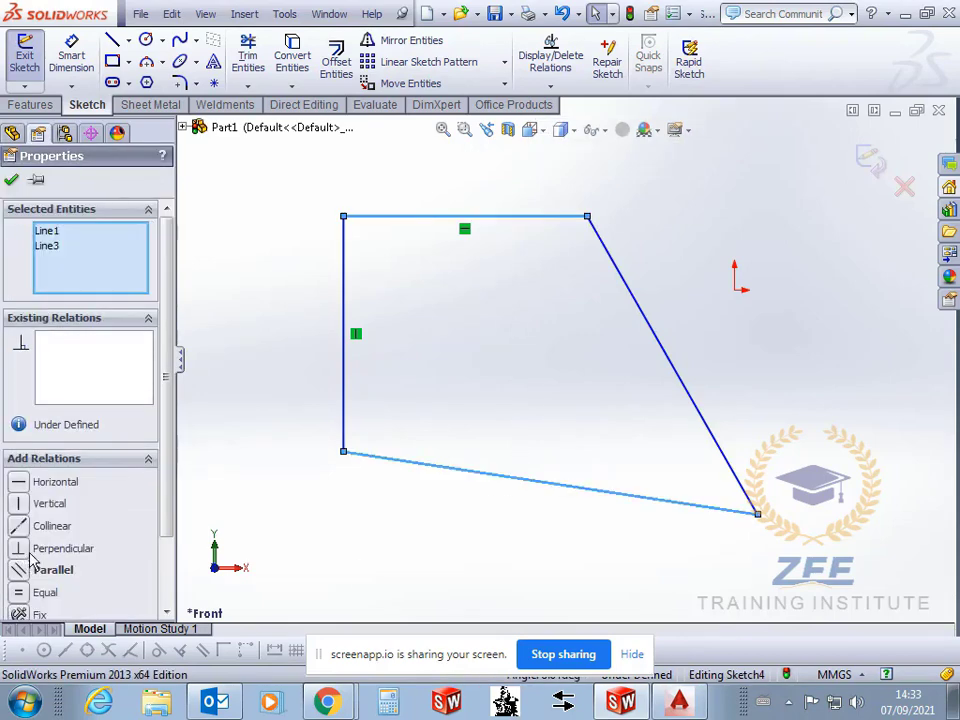
left_click(40, 482)
left_click(534, 386)
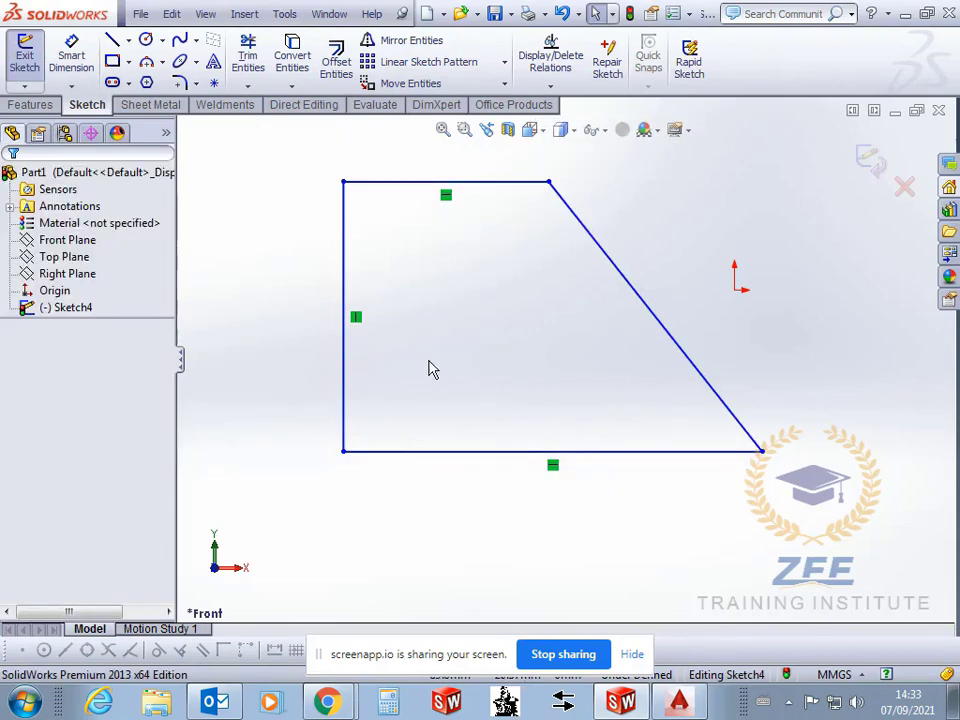
Add a Vertical relation to the left edge and the slanted right edge of the profile
left_click(345, 397)
left_click(689, 367, "ctrl")
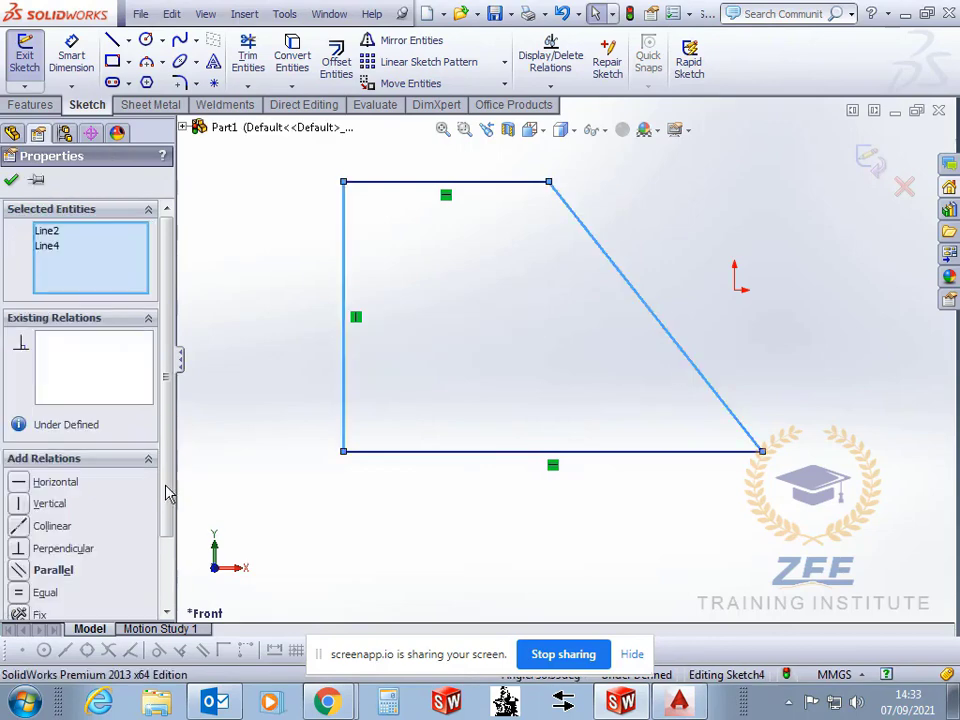
left_click(49, 503)
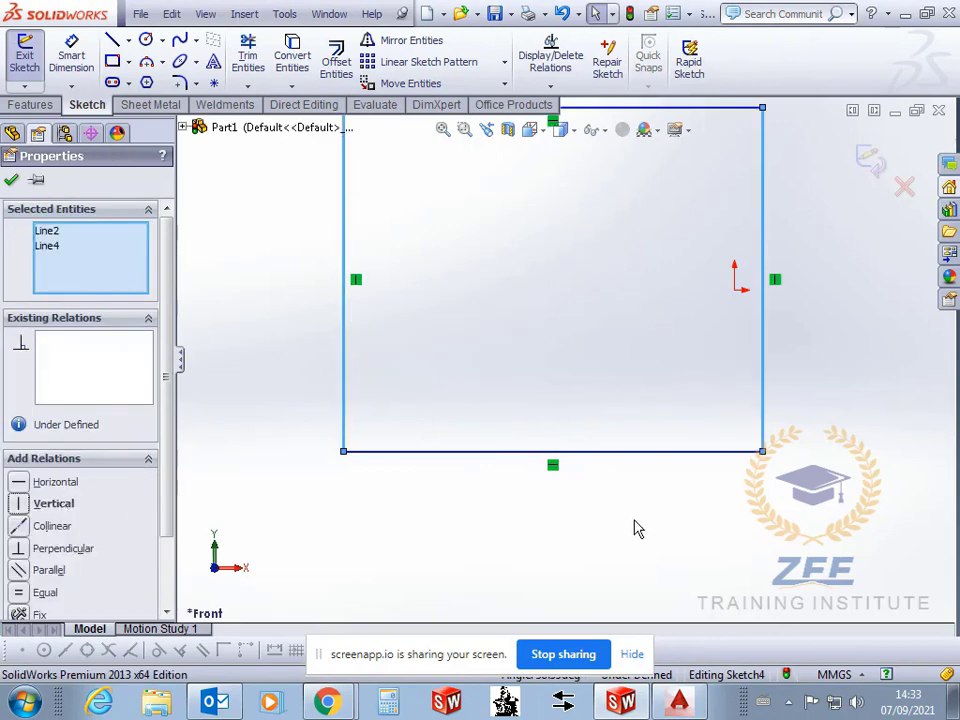
left_click(634, 500)
Shrink the rectangle by moving its upper-right corner down and inward, keeping it clear of the origin
left_click_drag(683, 226, 551, 336)
left_click(627, 515)
scroll(500, 380, "down", 2)
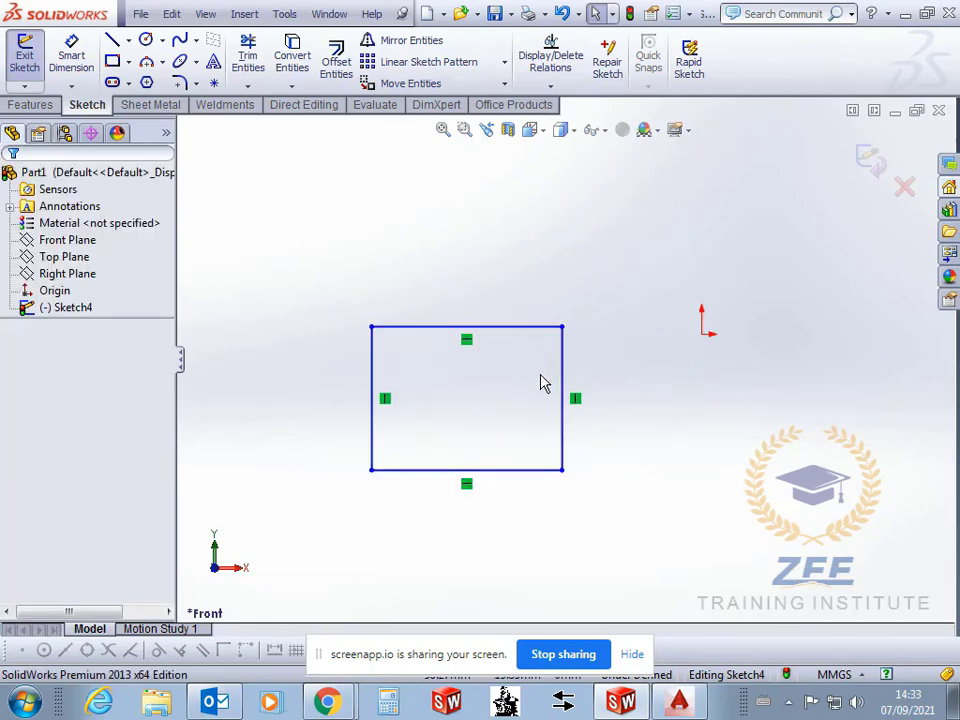
scroll(498, 447, "down", 2)
scroll(581, 441, "up", 2)
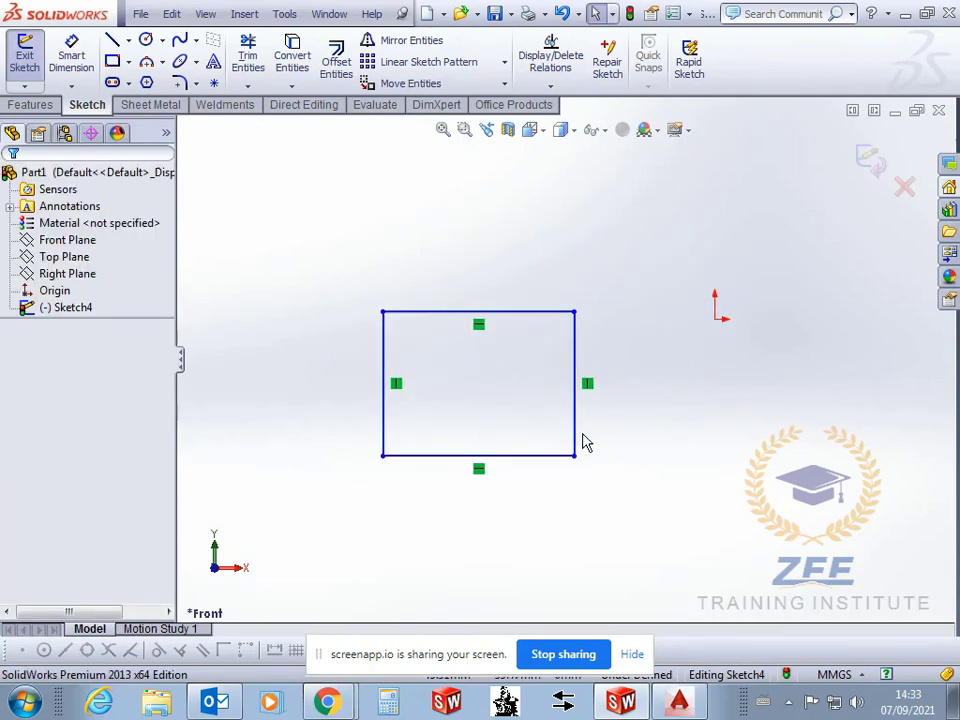
scroll(540, 388, "down", 2)
scroll(494, 395, "down", 2)
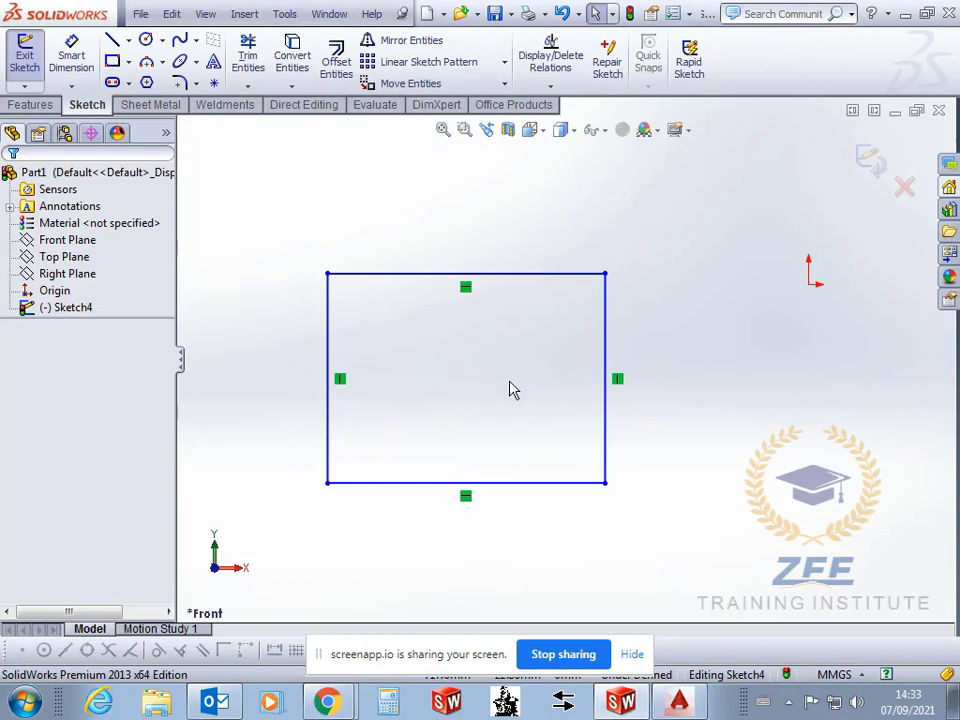
scroll(516, 370, "down", 2)
scroll(554, 362, "up", 2)
scroll(606, 340, "down", 2)
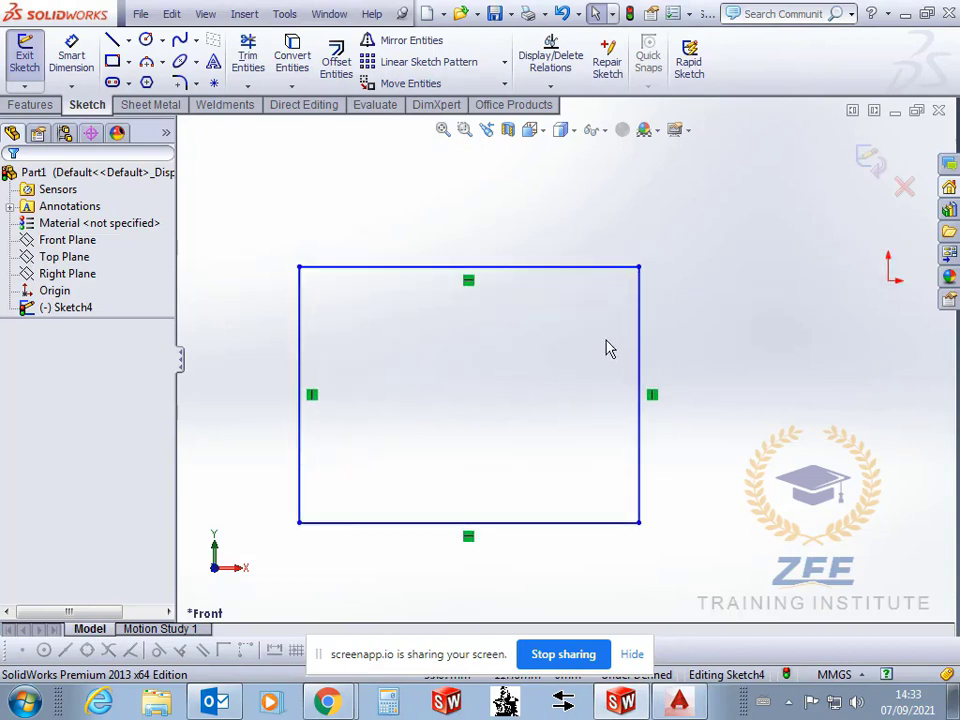
scroll(520, 400, "up", 2)
scroll(570, 416, "down", 2)
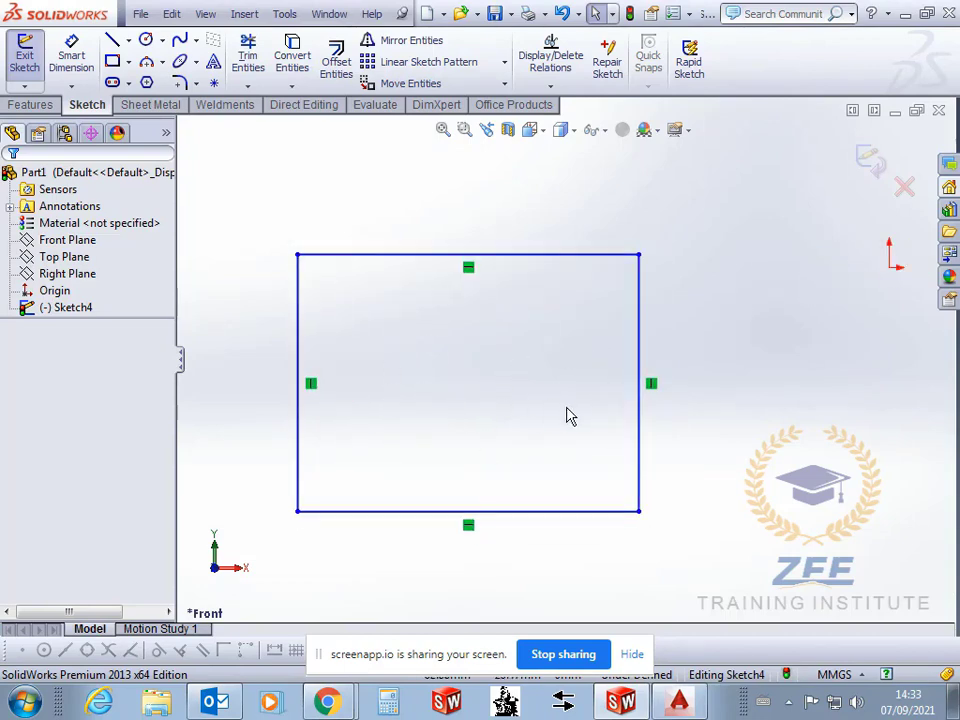
Reduce the rectangle further by moving its lower-right corner up and inward in two stages
left_click_drag(641, 512, 535, 428)
scroll(513, 388, "up", 2)
scroll(514, 371, "down", 2)
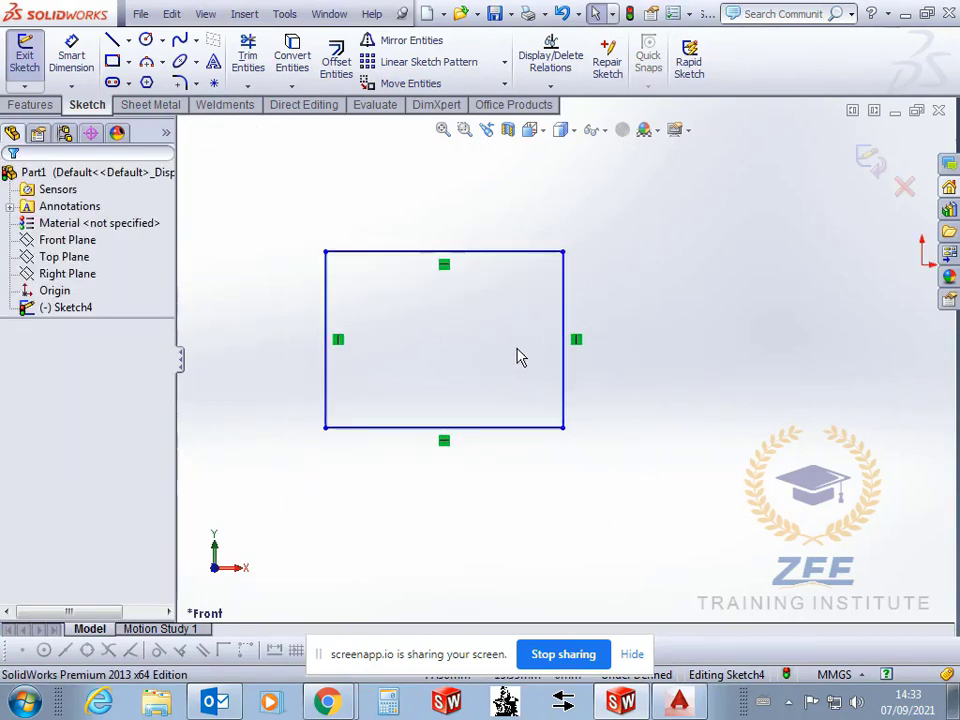
scroll(560, 390, "up", 2)
scroll(580, 410, "down", 2)
scroll(550, 400, "up", 2)
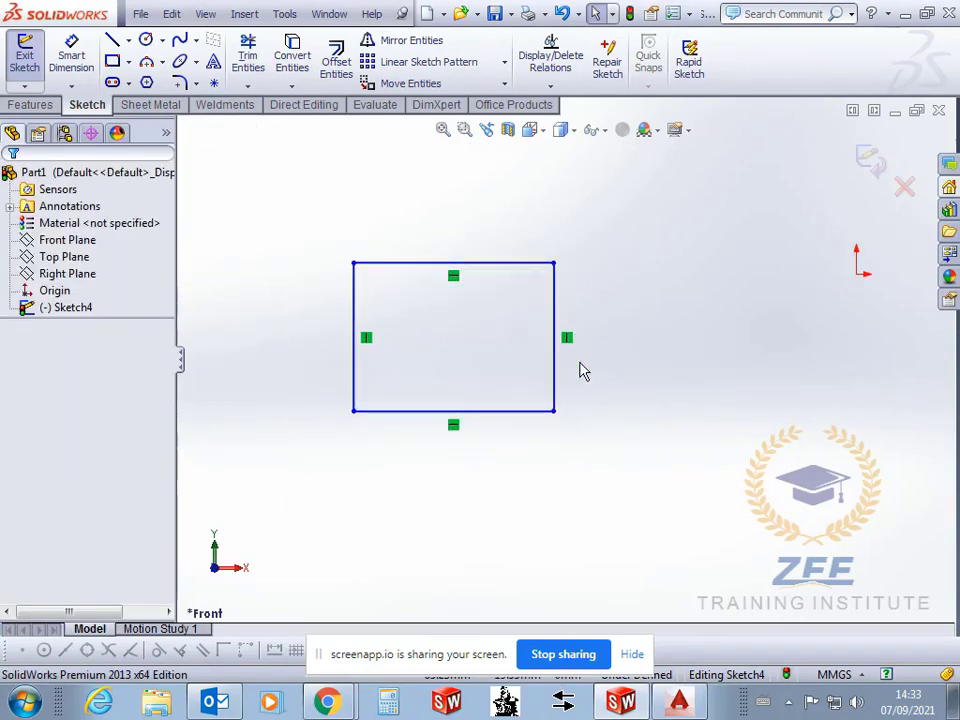
left_click_drag(553, 411, 534, 386)
scroll(568, 400, "up", 1)
left_click(625, 447)
Sketch a center rectangle about 52 mm high below and to the right of the origin, clear of the corner rectangle
scroll(711, 275, "up", 2)
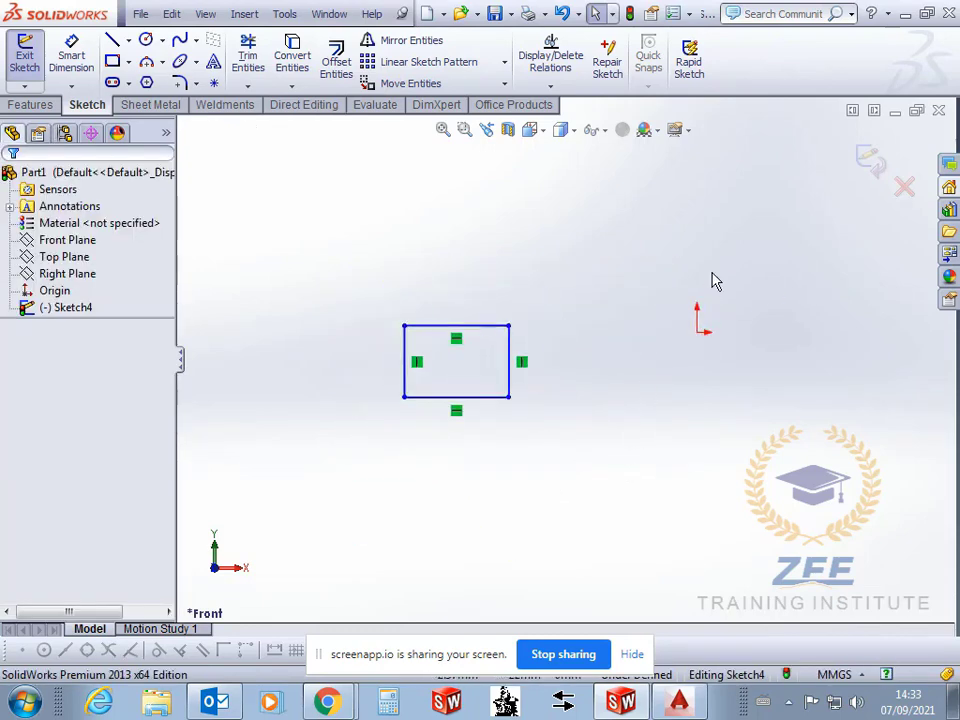
scroll(712, 273, "down", 1)
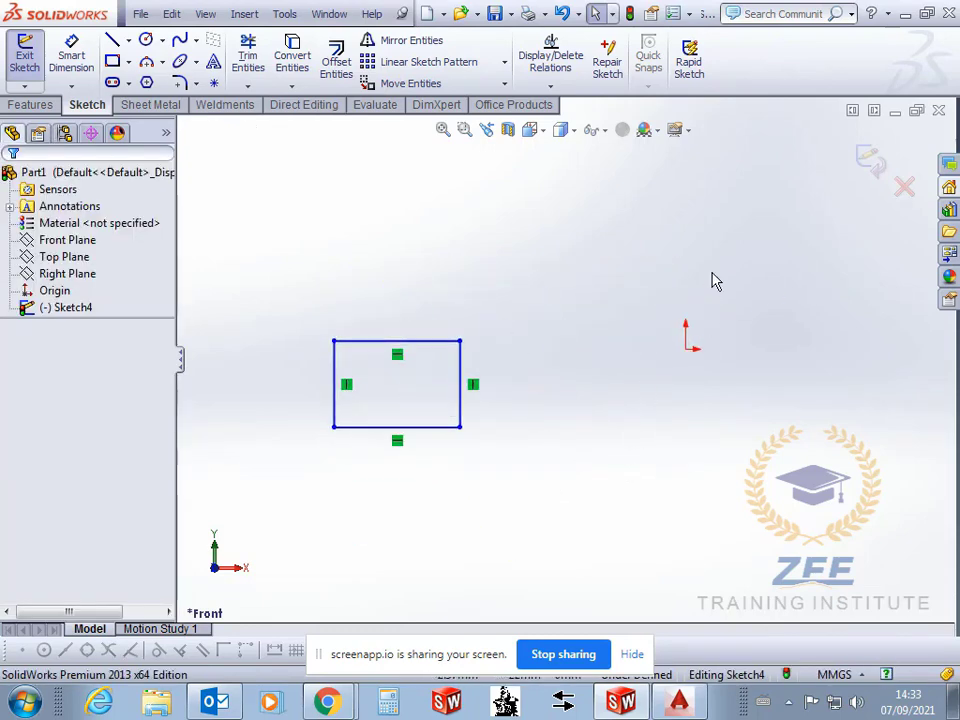
left_click(128, 62)
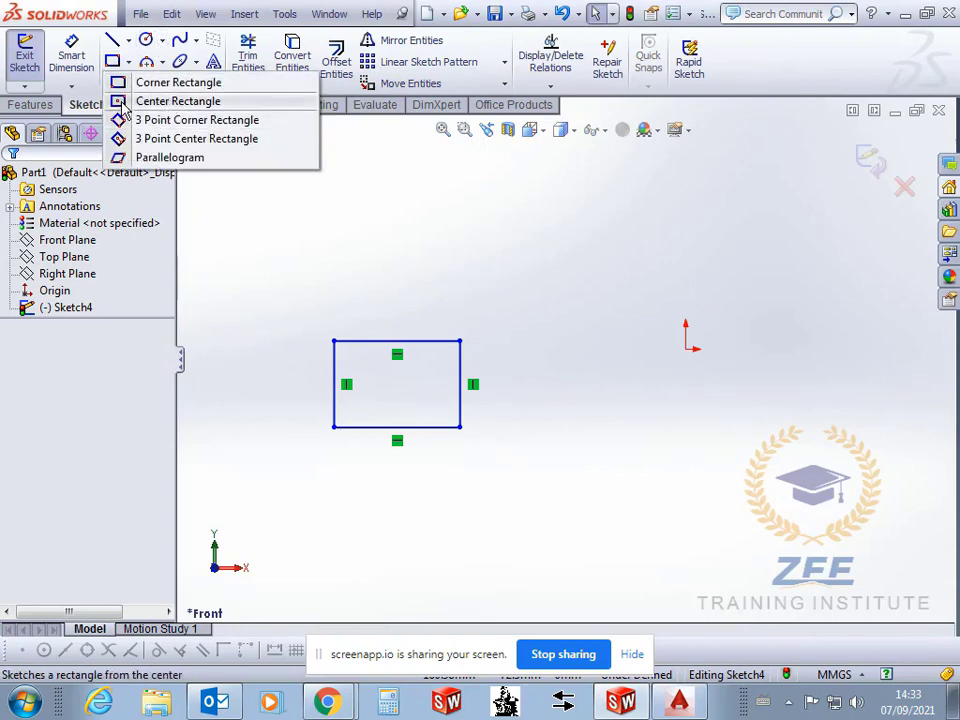
left_click(120, 102)
scroll(500, 350, "up", 3)
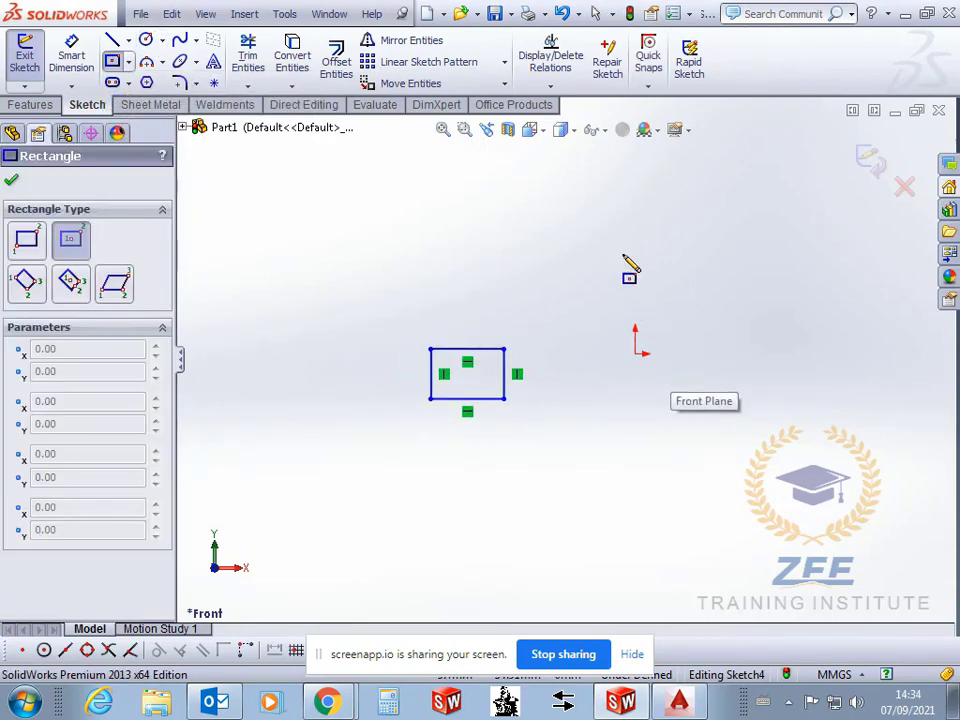
scroll(775, 505, "down", 2)
scroll(572, 356, "up", 1)
scroll(733, 451, "down", 1)
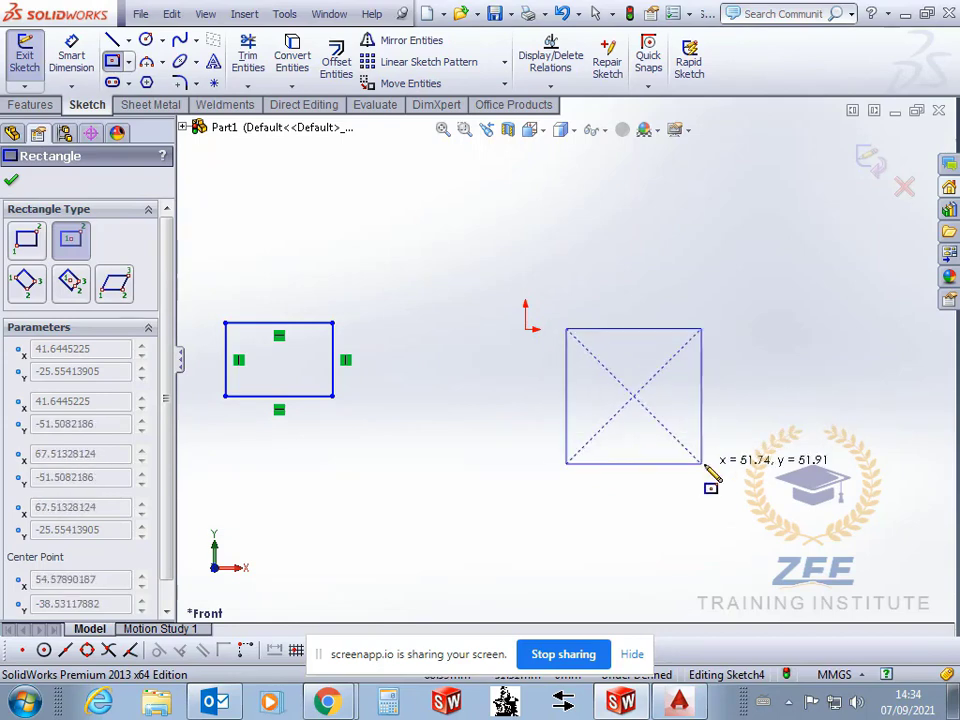
left_click(714, 464)
key("Escape")
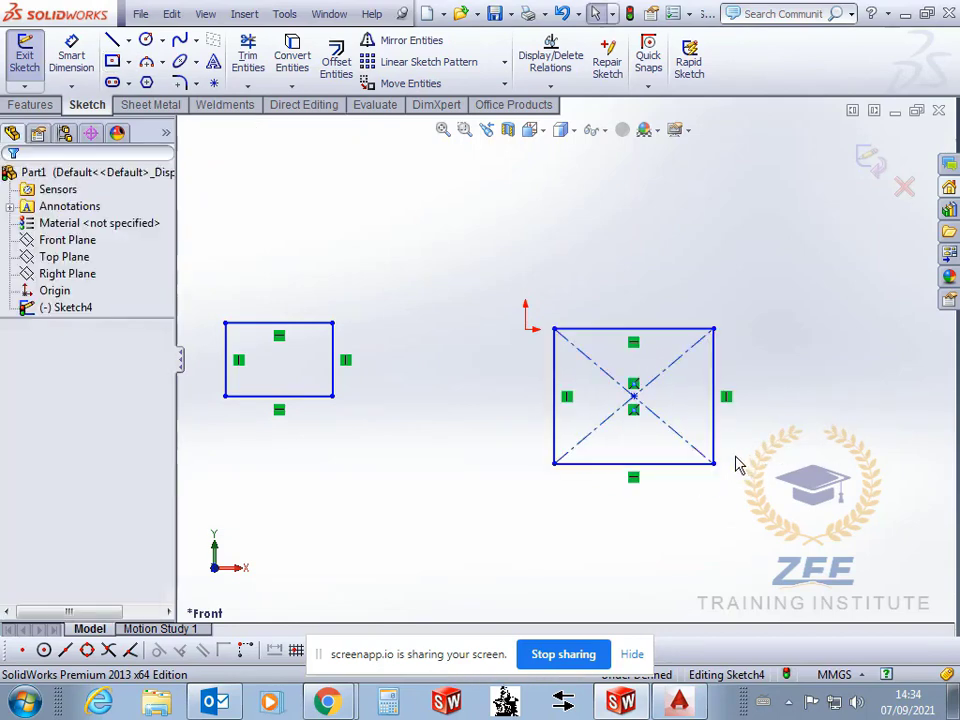
Enlarge the center rectangle from its lower-right corner and move its center point onto the origin
scroll(723, 442, "down", 3)
scroll(690, 429, "up", 1)
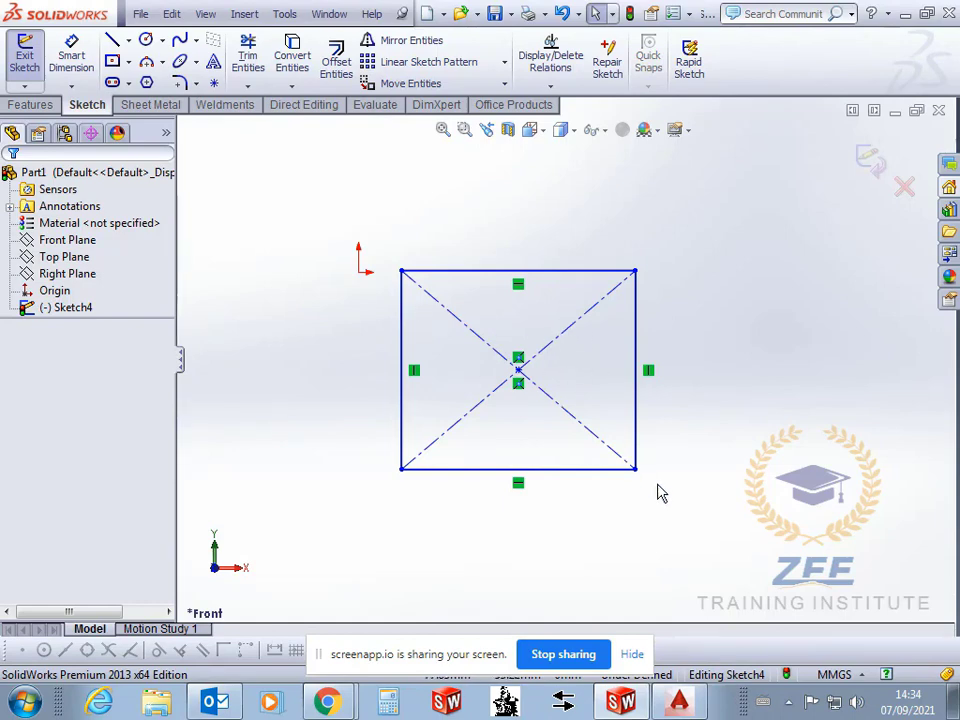
scroll(605, 412, "up", 1)
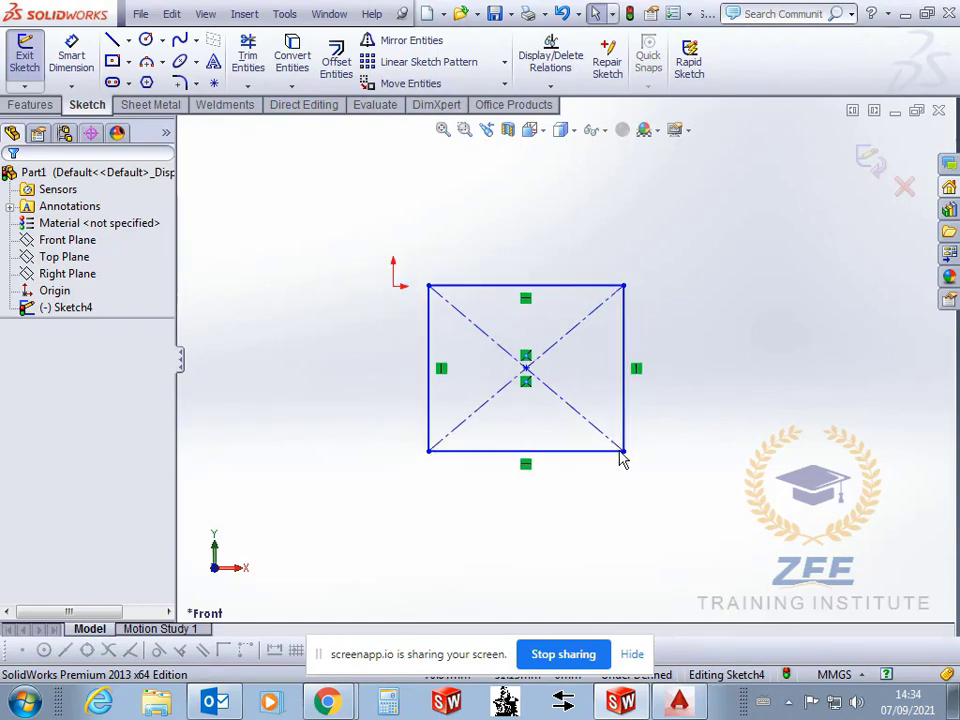
left_click_drag(624, 452, 684, 468)
left_click_drag(557, 385, 349, 325)
left_click(579, 409)
Shrink the rectangle centered on the origin by moving its upper-right corner slightly inward
scroll(565, 360, "up", 4)
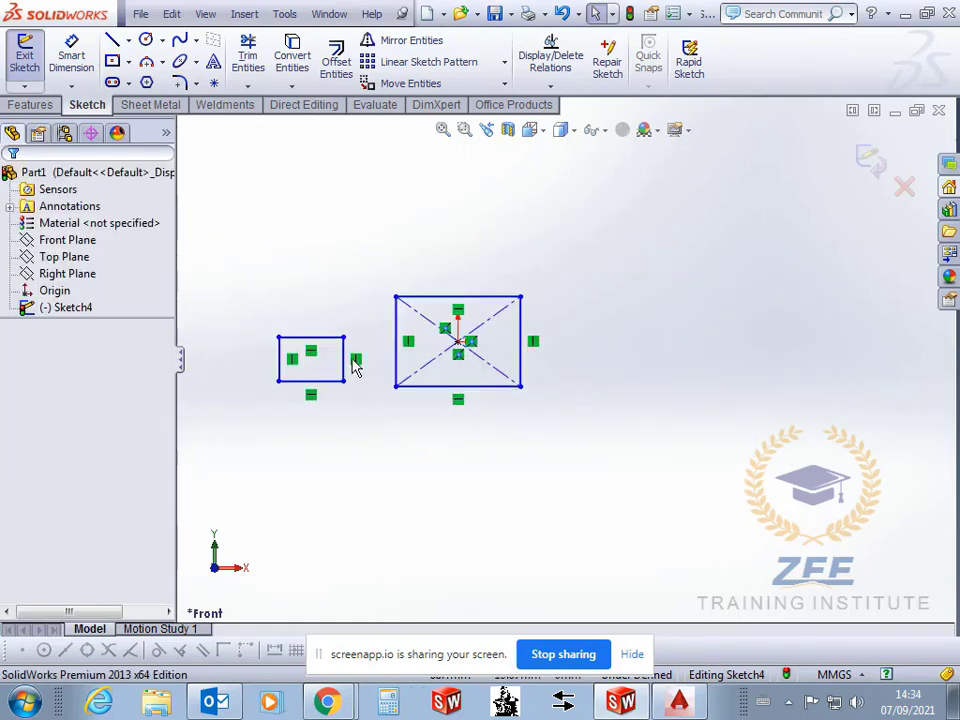
scroll(359, 350, "down", 3)
scroll(540, 356, "down", 2)
left_click_drag(686, 236, 671, 258)
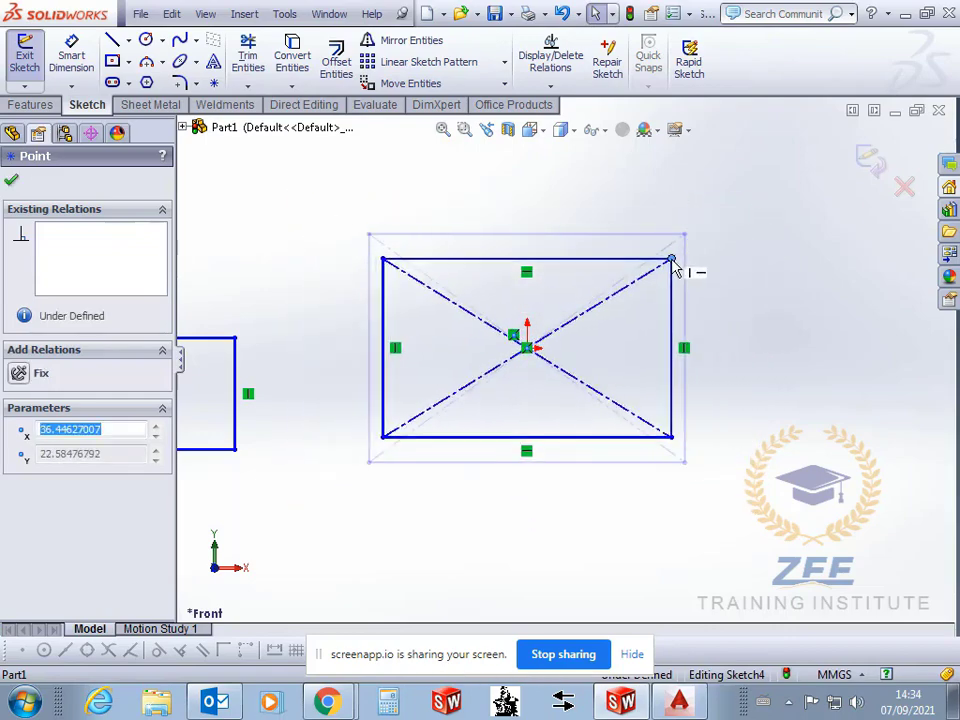
scroll(701, 394, "up", 2)
left_click(701, 394)
Reshape the corner rectangle from its lower-right corner and enlarge the centered rectangle from its upper-right corner
left_click_drag(340, 428, 313, 444)
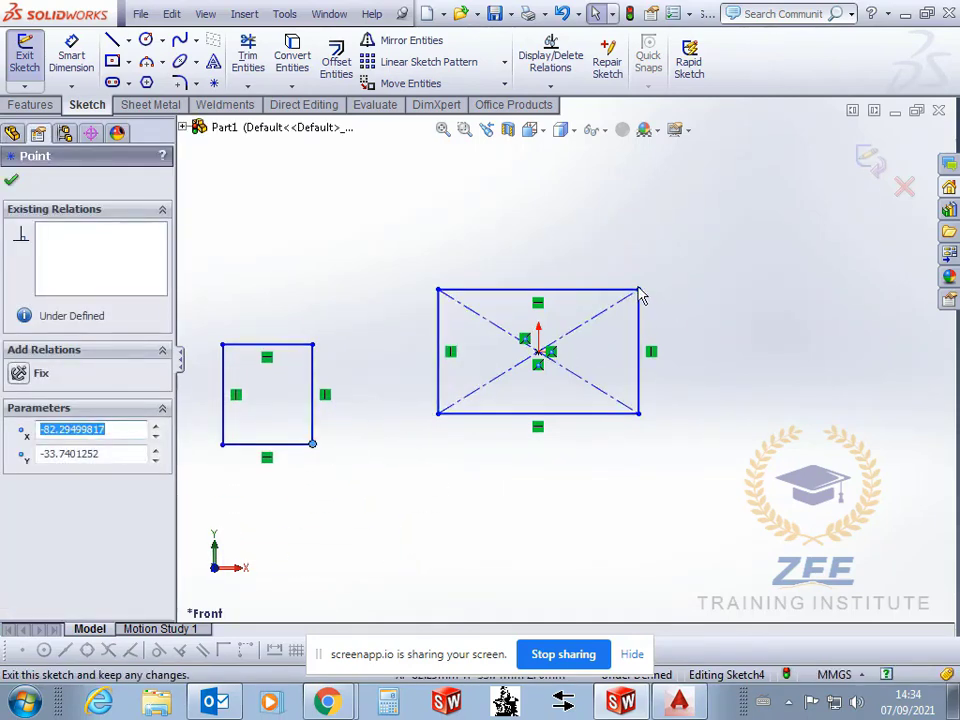
left_click_drag(640, 292, 665, 232)
Dimension the top edge of the centered rectangle and set its length to 100 mm
left_click(71, 50)
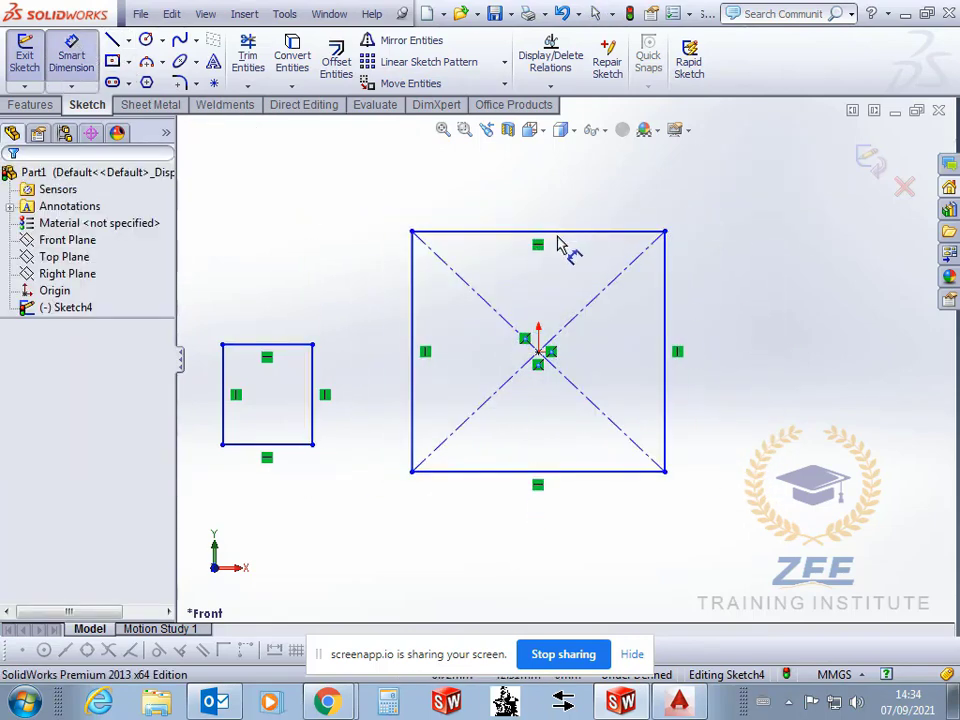
left_click(560, 236)
left_click(566, 212)
type("100")
key("Return")
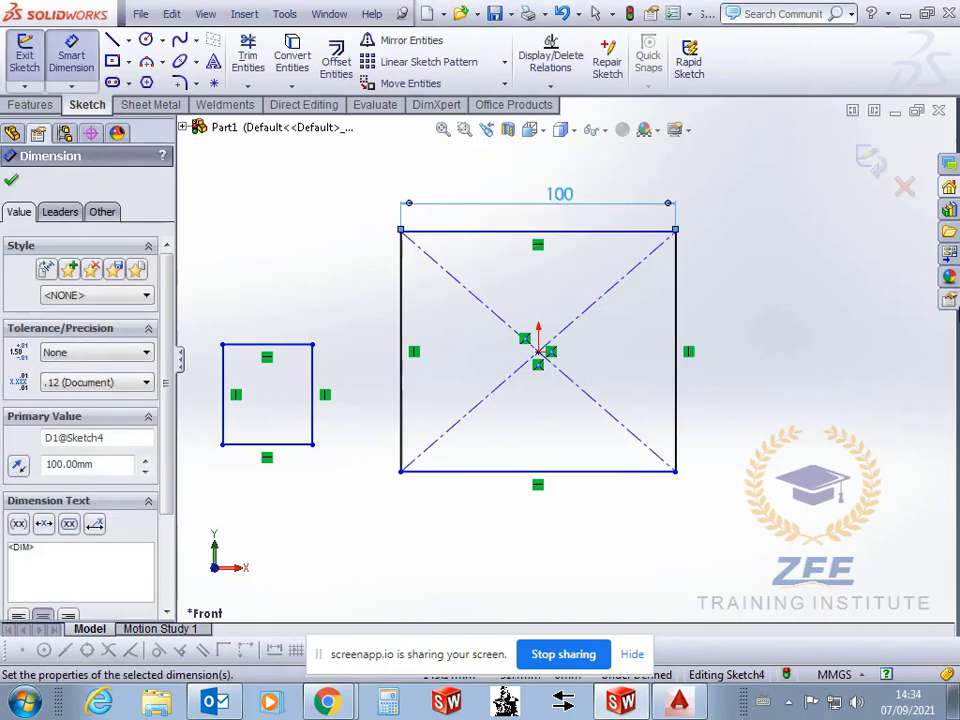
left_click(703, 388)
Dimension the right edge of the centered rectangle and set its length to 50 mm
left_click(677, 393)
left_click(750, 364)
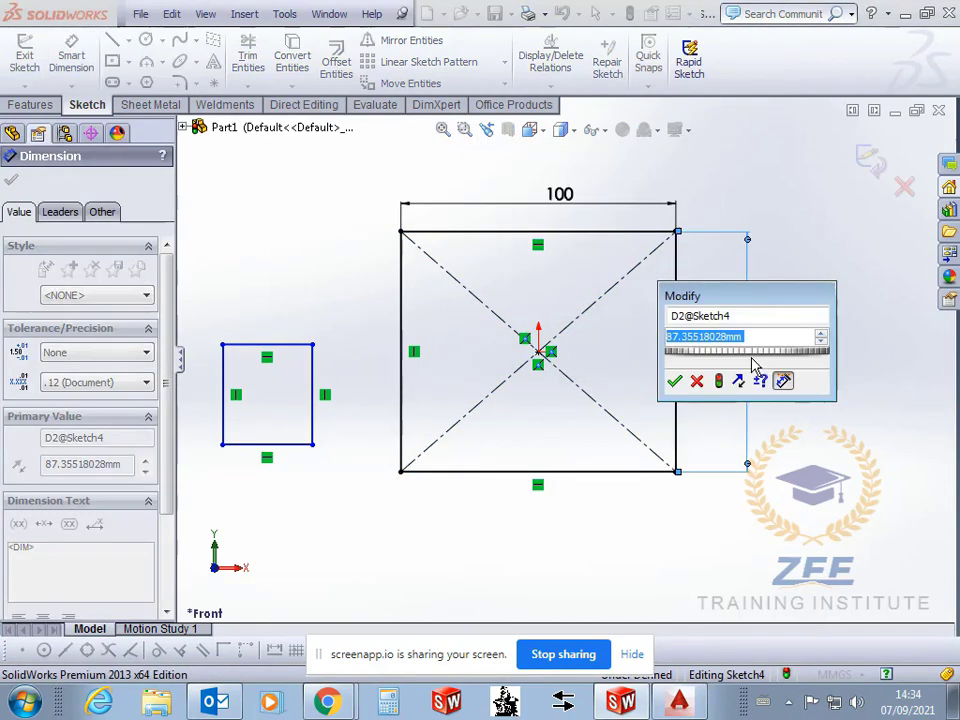
type("50")
key("Return")
left_click(759, 454)
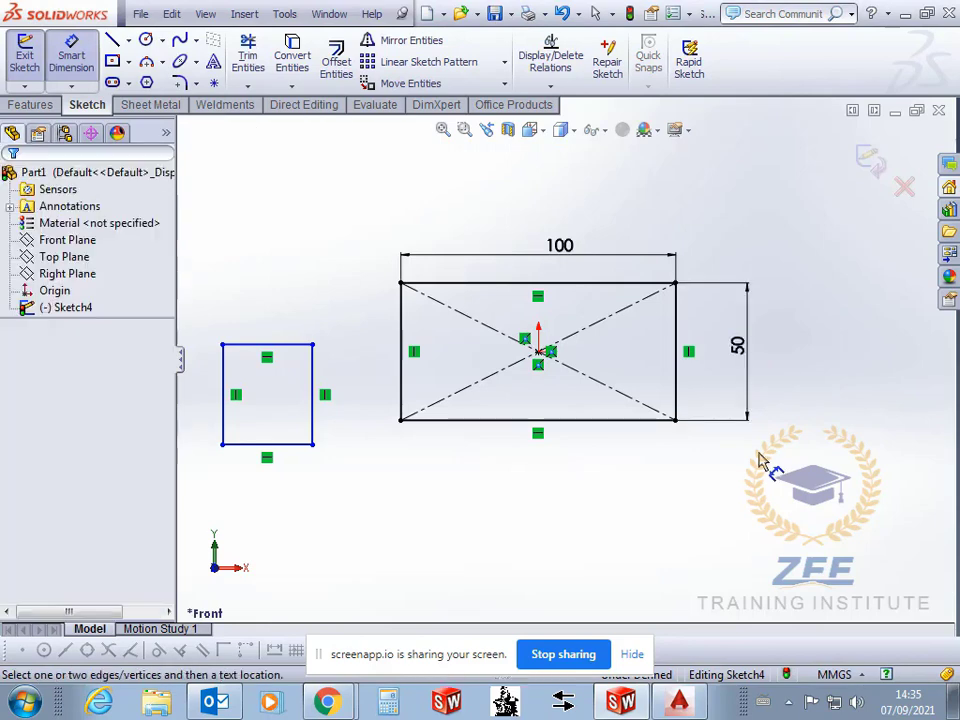
key("Escape")
Undo the 50 mm height dimension and the 100 mm width value, keeping the width dimension itself
scroll(564, 358, "up", 2)
scroll(605, 350, "down", 2)
scroll(600, 355, "up", 1)
scroll(612, 345, "down", 1)
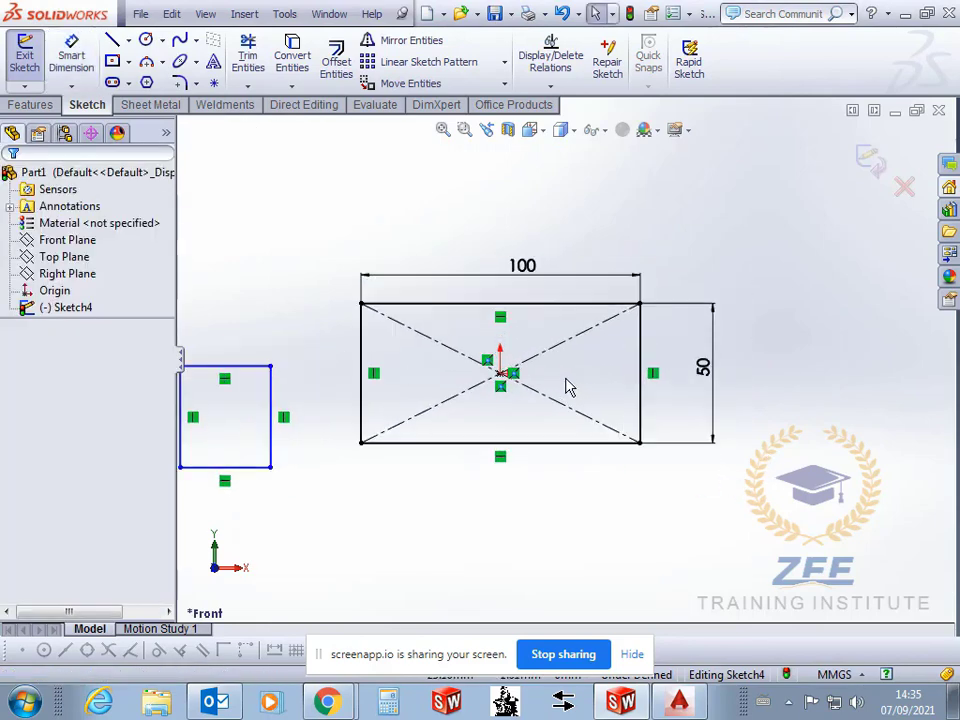
key("ctrl+z")
key("ctrl+z")
key("ctrl+z")
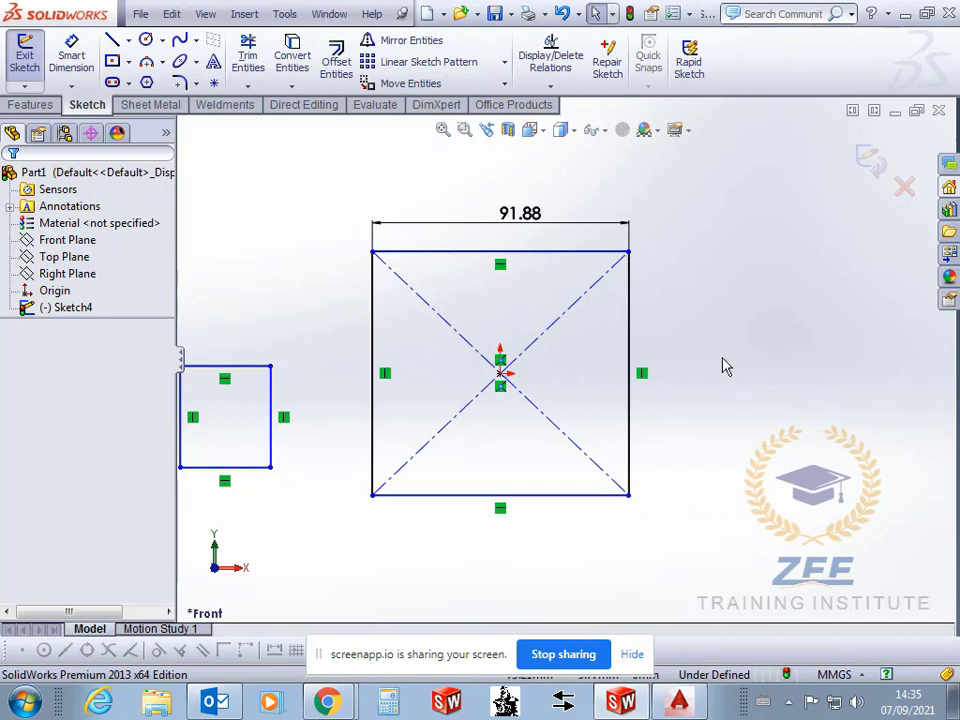
Sketch a 3 point corner rectangle to the right of the centered rectangle, with its first edge tilted at about 45°
left_click(128, 62)
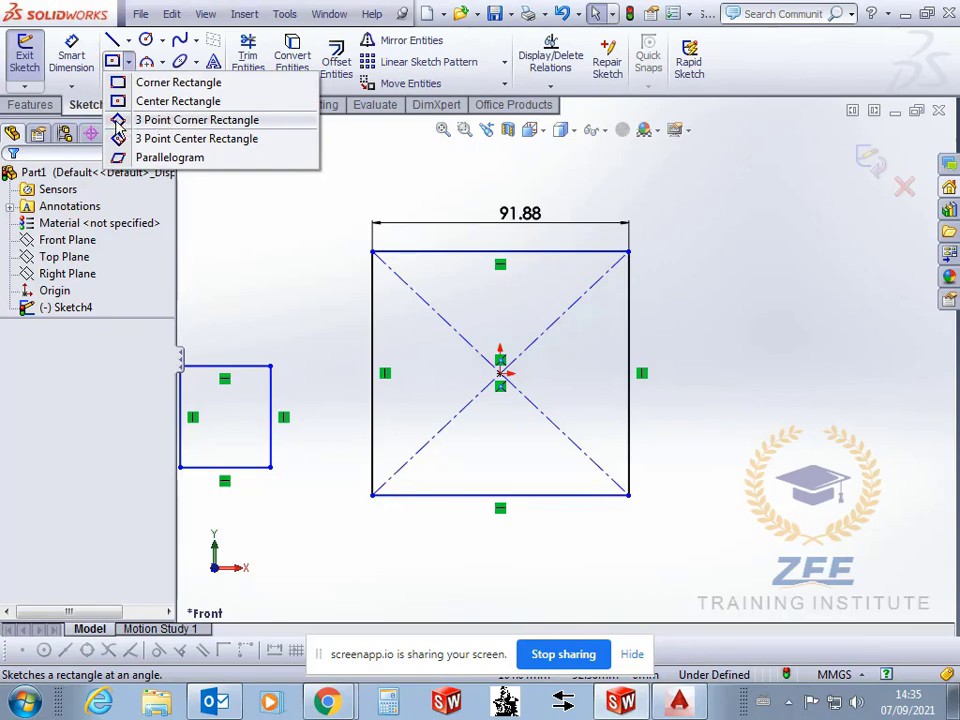
left_click(120, 120)
scroll(700, 370, "up", 5)
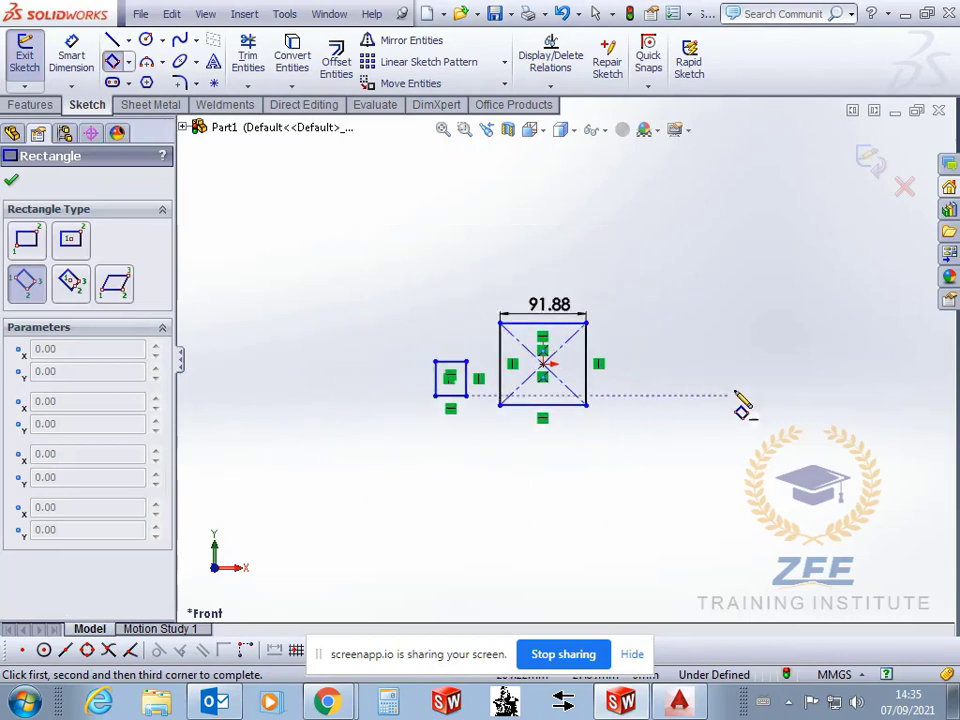
scroll(630, 282, "down", 3)
left_click(625, 369)
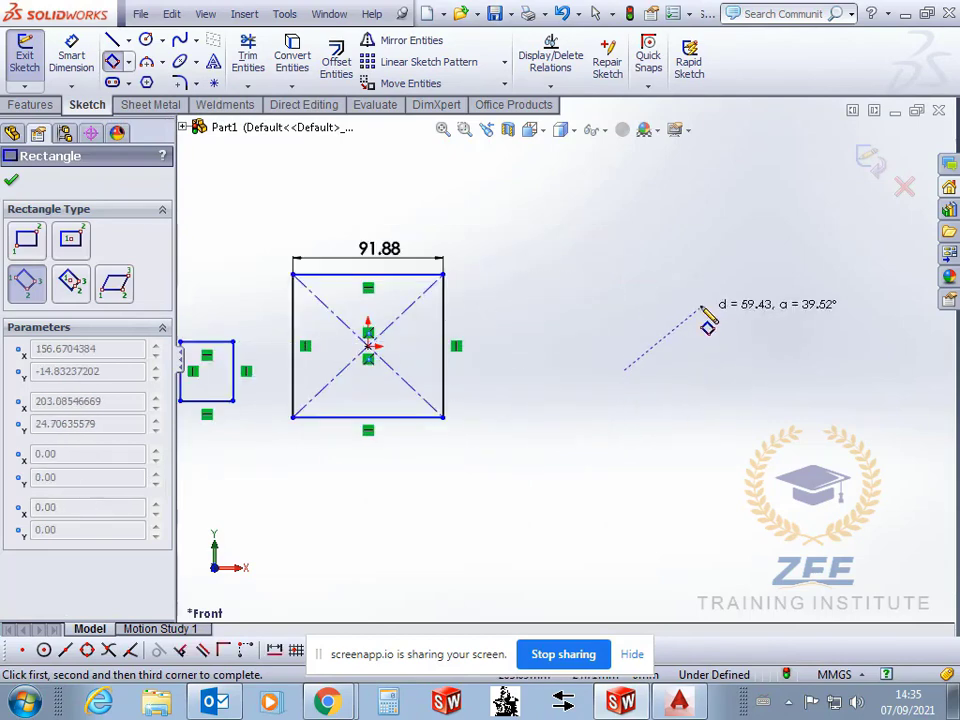
left_click(746, 251)
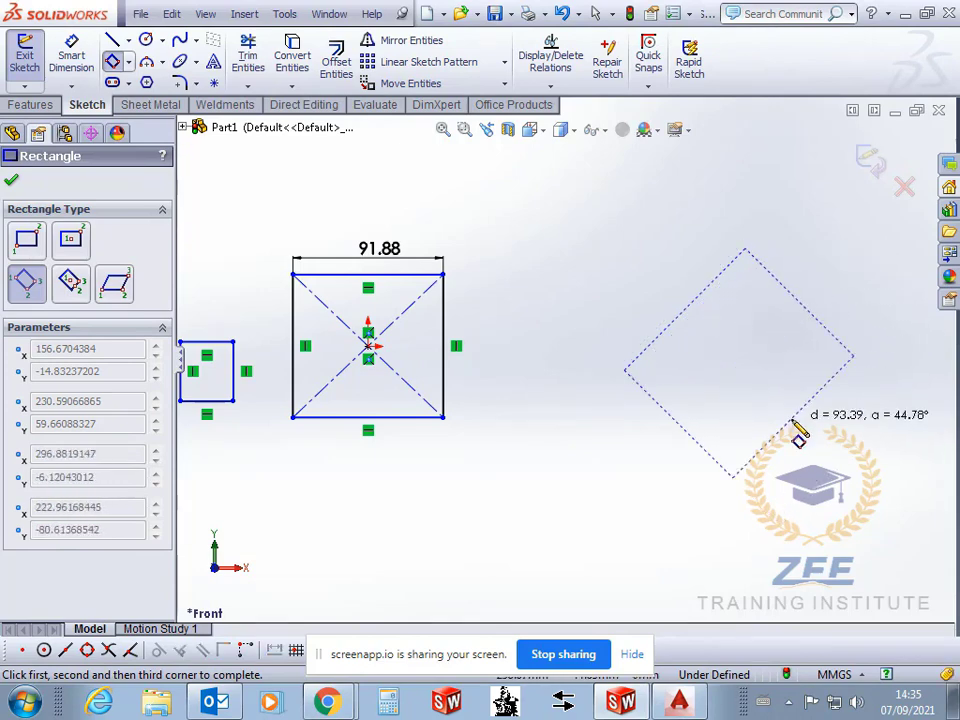
left_click(777, 372)
scroll(773, 414, "up", 2)
key("Escape")
Reshape the tilted rectangle by moving its top corner and pulling its right corner inward
scroll(756, 345, "down", 4)
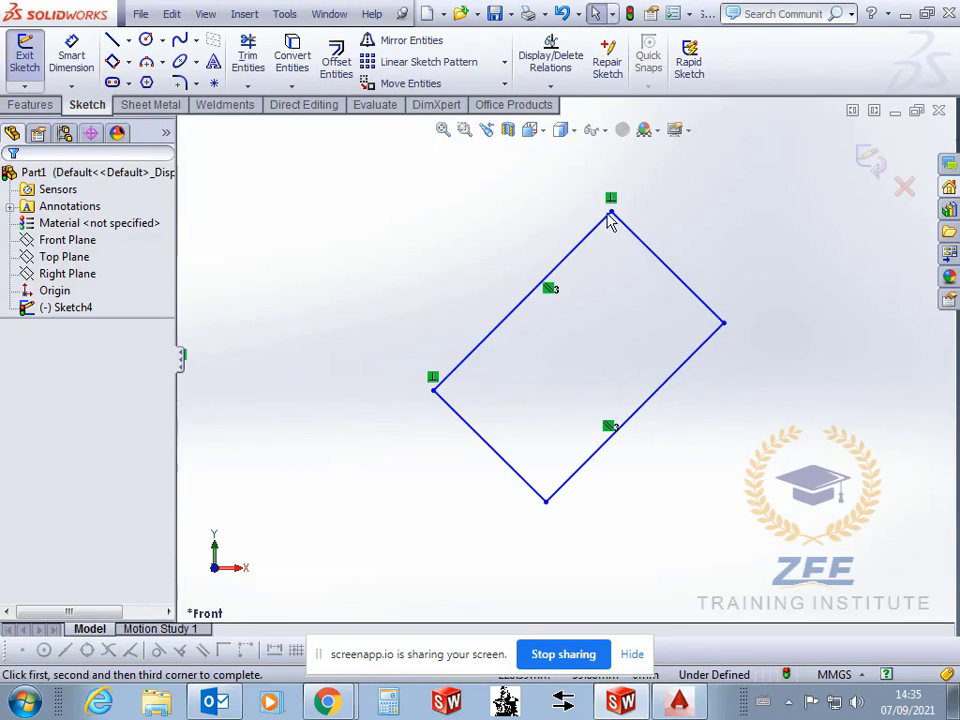
left_click_drag(613, 219, 592, 190)
mouse_move(726, 322)
left_mouse_down()
mouse_move(729, 336)
mouse_move(684, 288)
mouse_move(662, 289)
mouse_move(665, 341)
left_mouse_up()
left_click(672, 436)
Examine which edges the perpendicular relations at the tilted rectangle's top and left corners connect
scroll(672, 436, "up", 2)
scroll(651, 322, "down", 2)
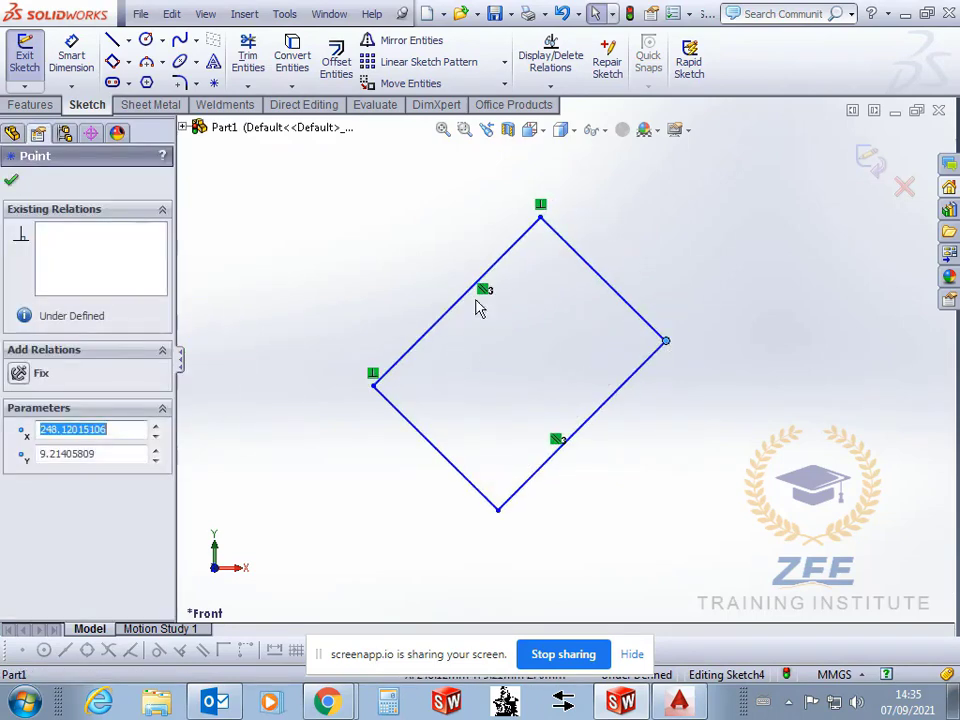
left_click(407, 362)
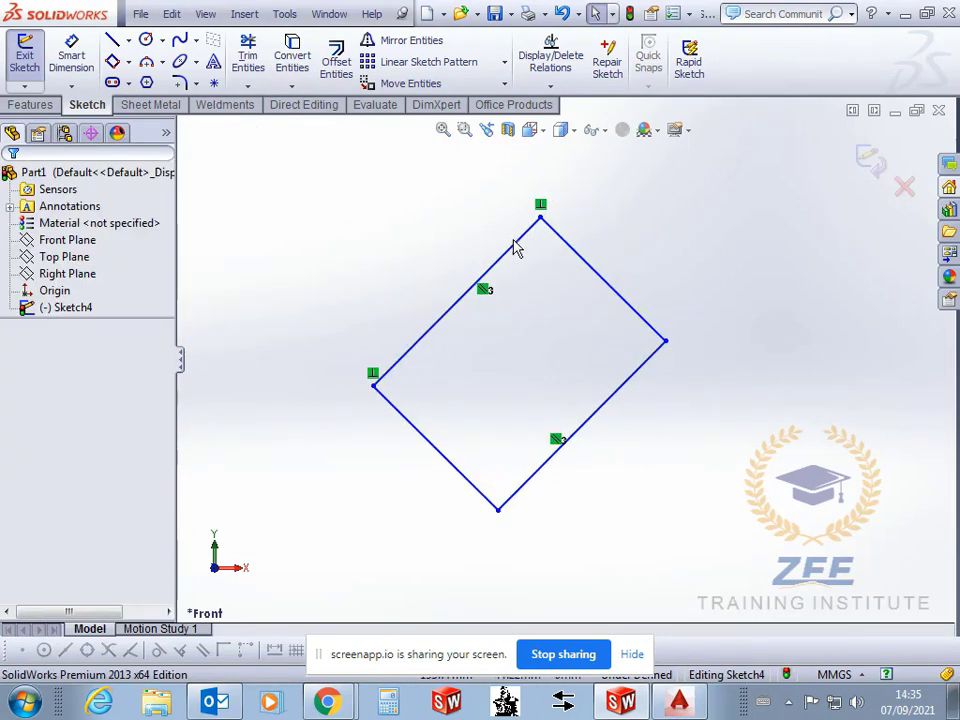
left_click(418, 430)
left_click(431, 328)
left_click(553, 222)
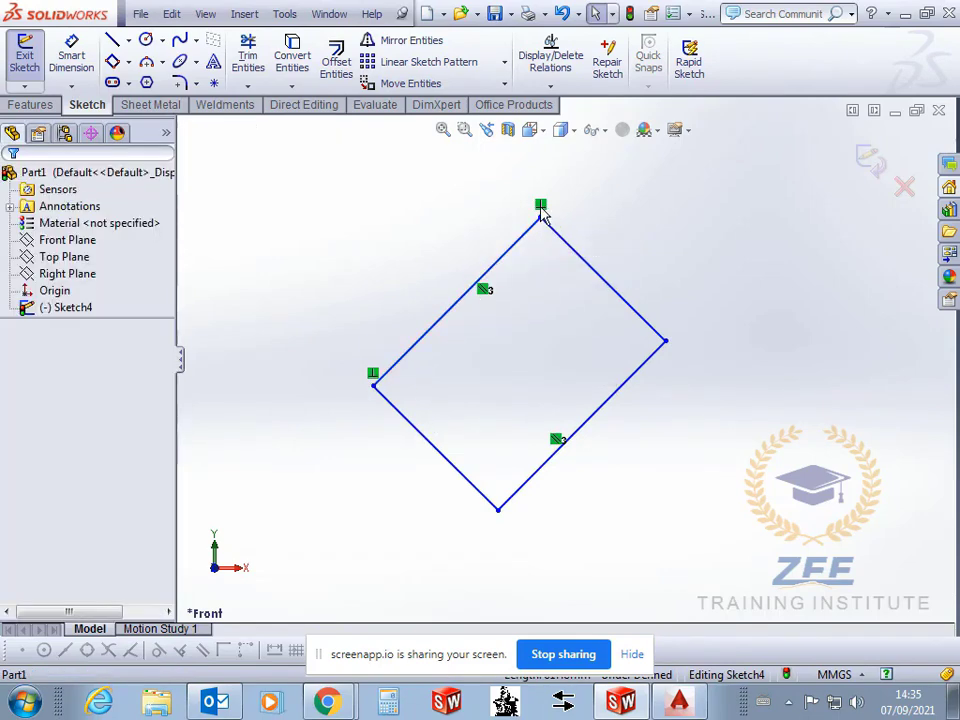
left_click(541, 205)
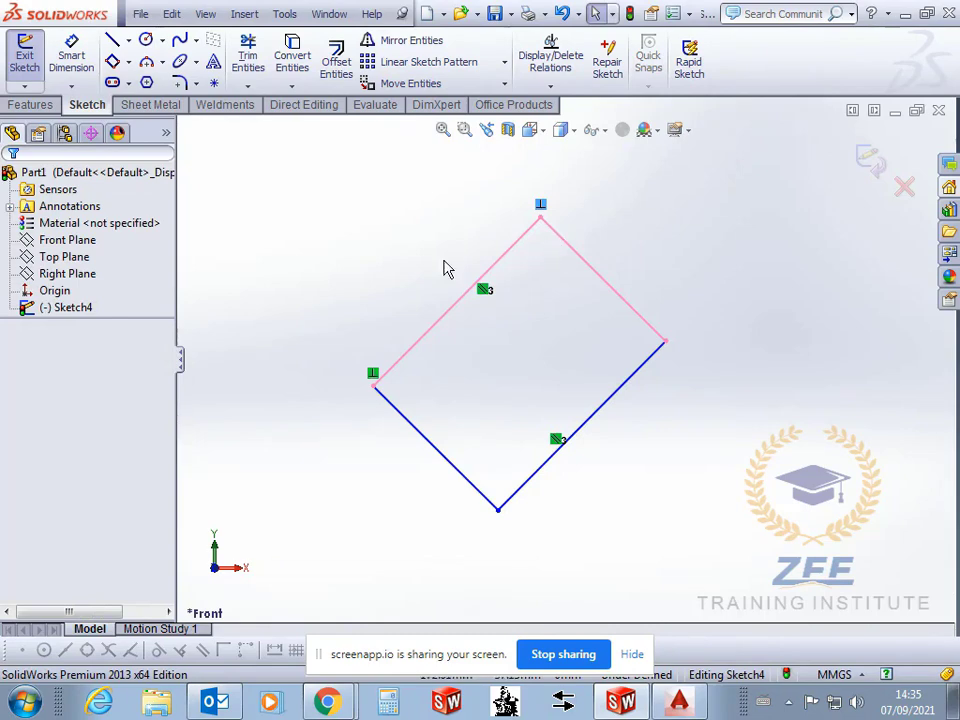
left_click(331, 440)
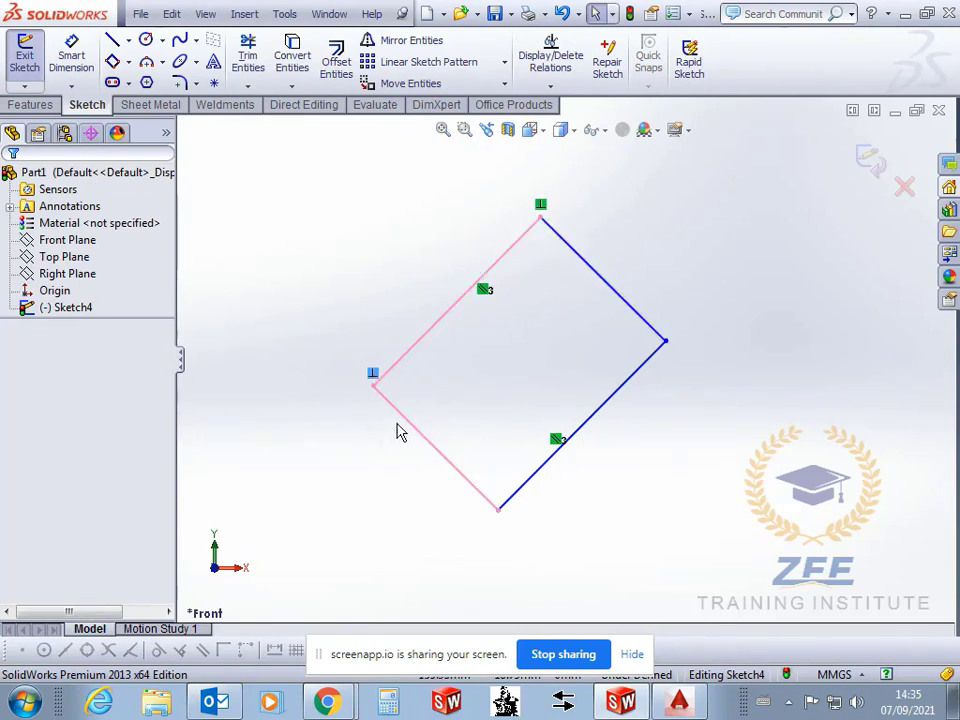
scroll(557, 455, "up", 2)
scroll(461, 388, "down", 2)
scroll(444, 425, "up", 2)
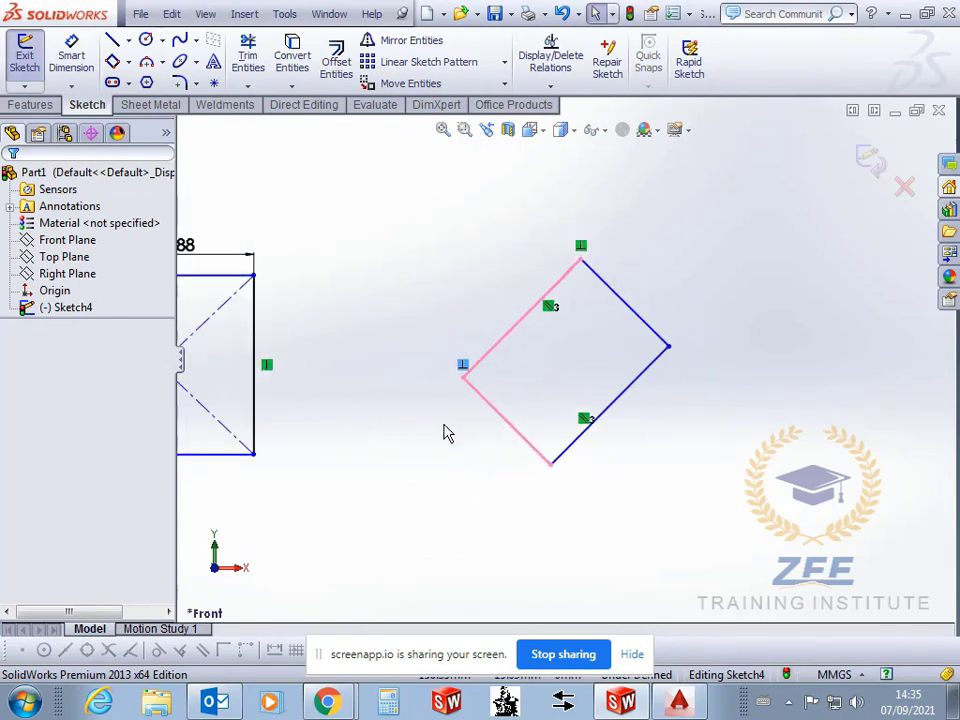
scroll(550, 382, "up", 2)
scroll(480, 414, "down", 2)
scroll(578, 372, "up", 2)
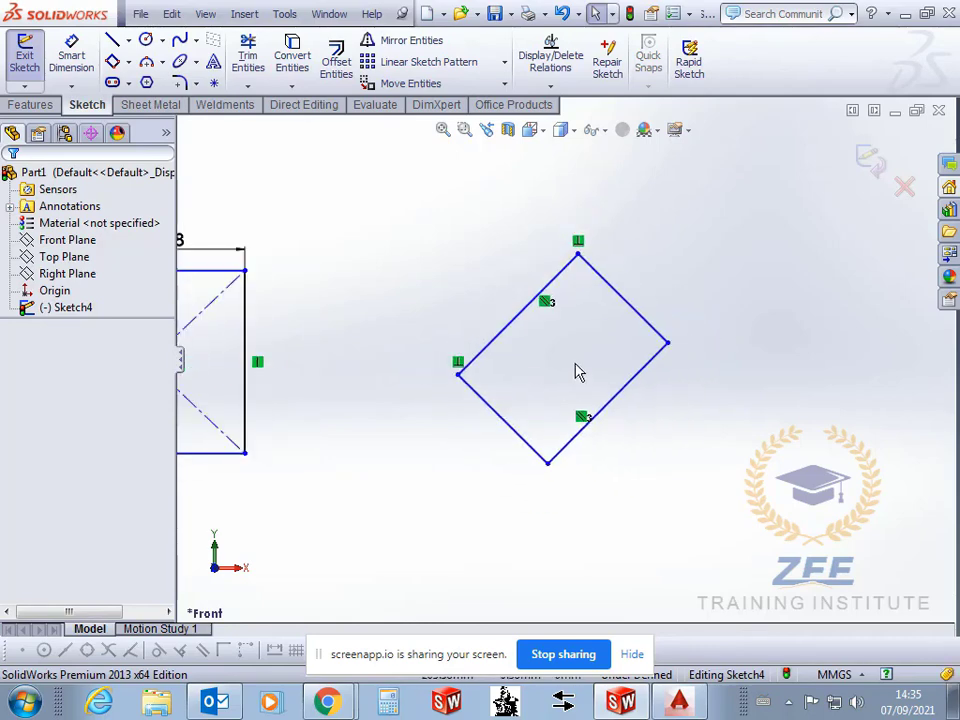
scroll(566, 355, "up", 2)
scroll(615, 345, "down", 3)
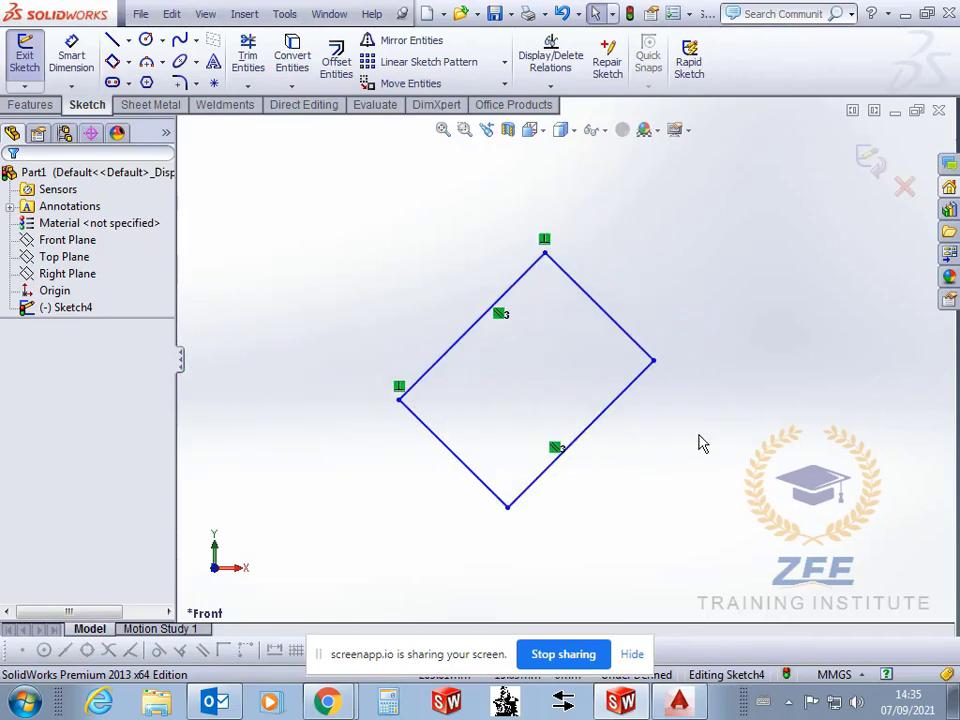
scroll(514, 418, "up", 2)
scroll(514, 379, "down", 2)
scroll(519, 399, "up", 3)
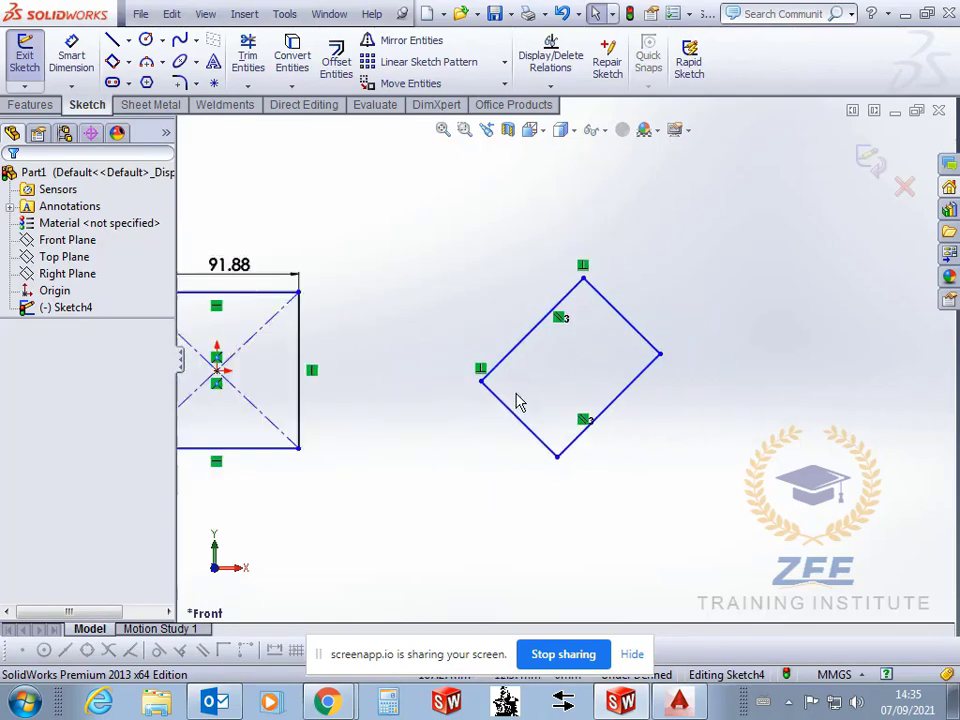
scroll(590, 355, "down", 2)
scroll(620, 408, "up", 1)
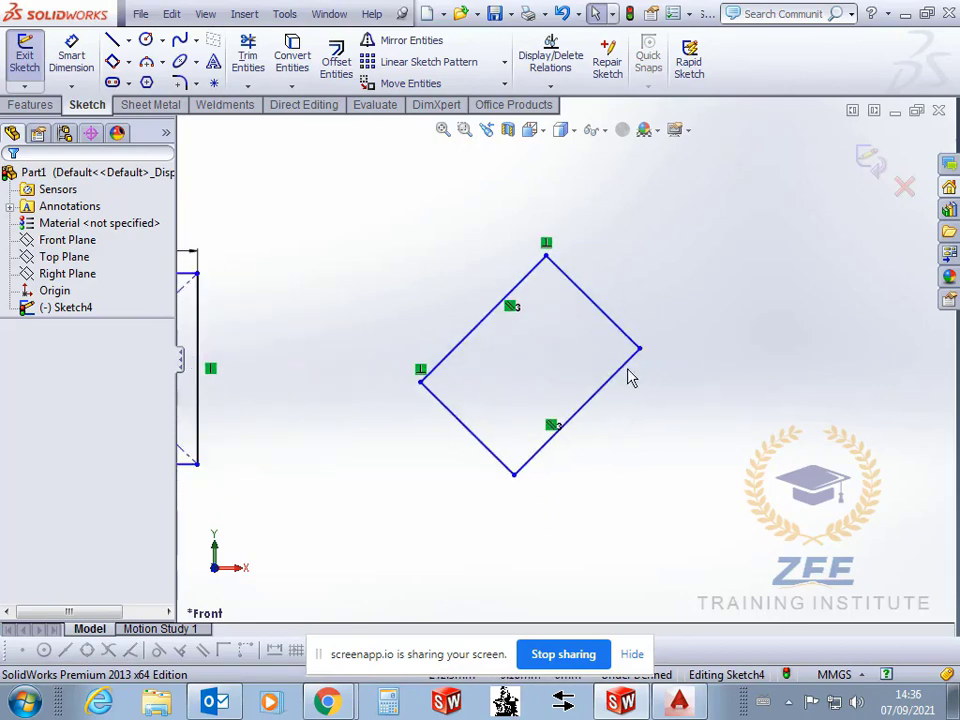
Narrow the tilted rectangle by moving its right corner inward, leaving it deselected
scroll(590, 355, "down", 1)
left_click_drag(665, 382, 643, 365)
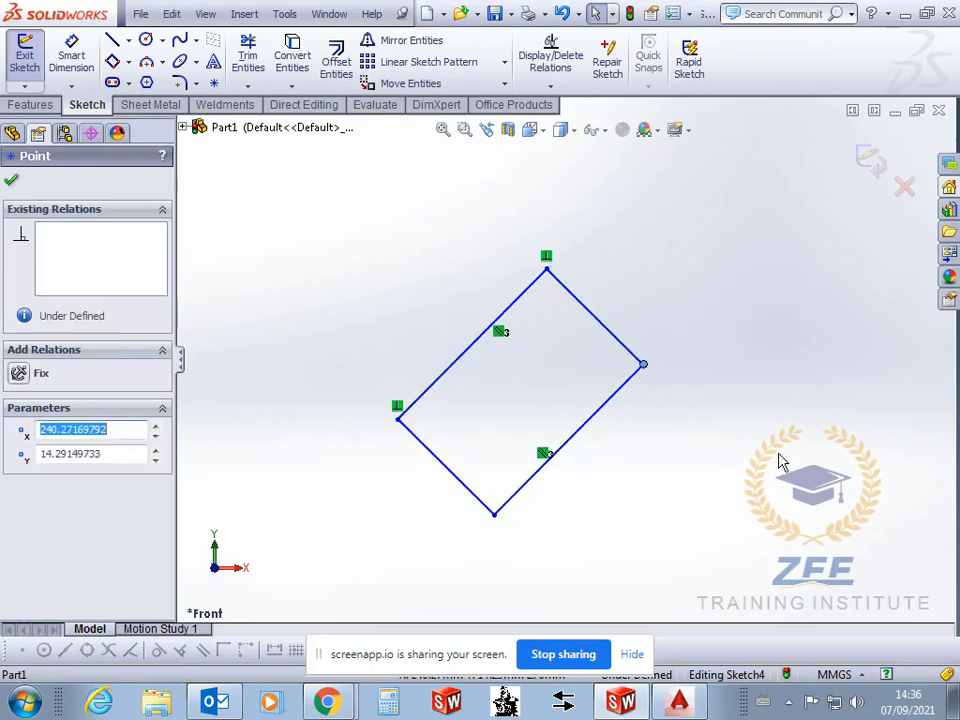
key("Escape")
left_click(129, 63)
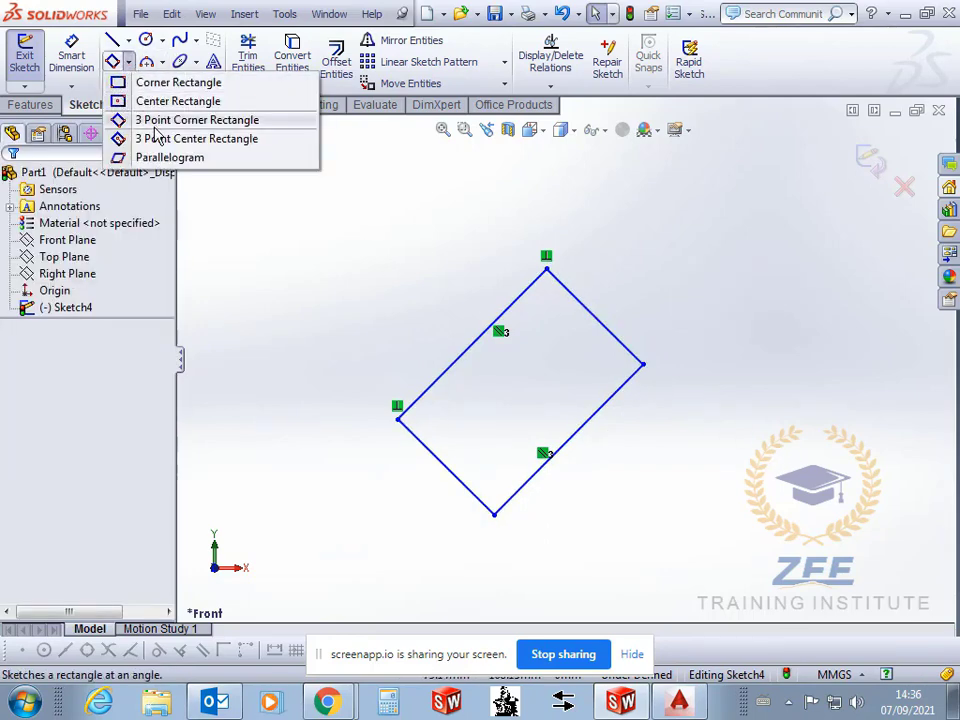
scroll(706, 400, "up", 2)
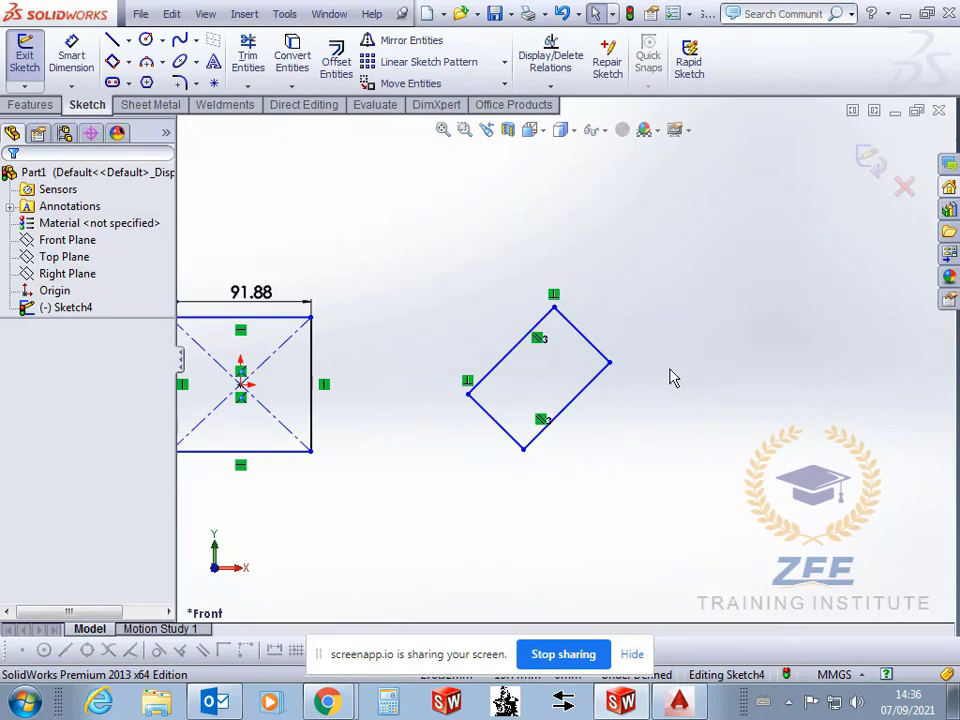
Sketch a tilted 3 point center rectangle below and to the right of the 3 point corner rectangle
left_click(129, 64)
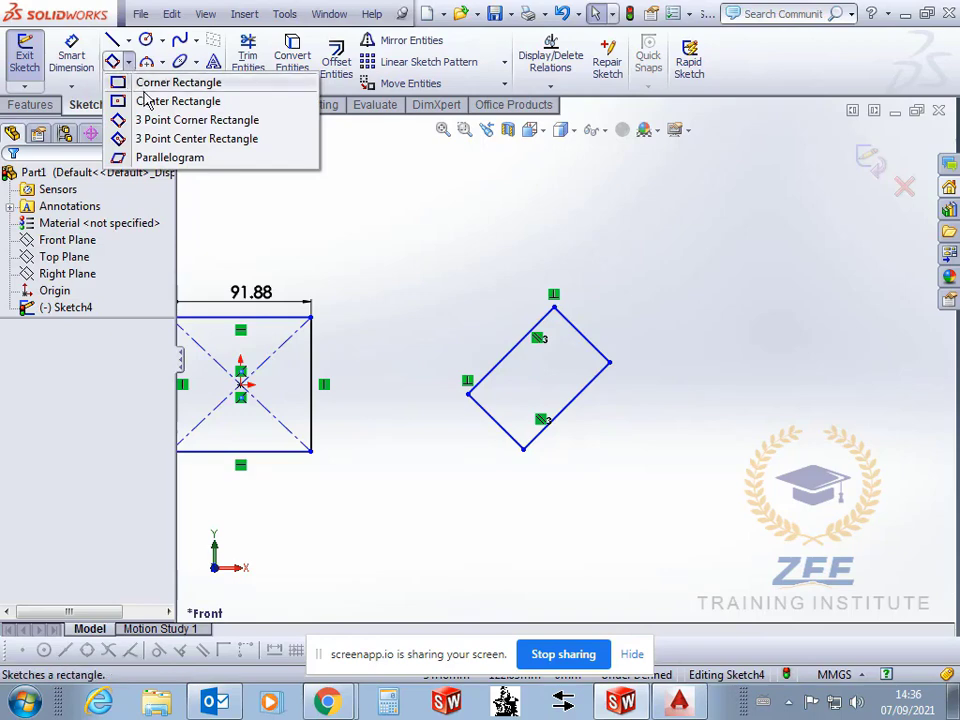
left_click(185, 140)
scroll(600, 350, "up", 3)
scroll(675, 435, "down", 2)
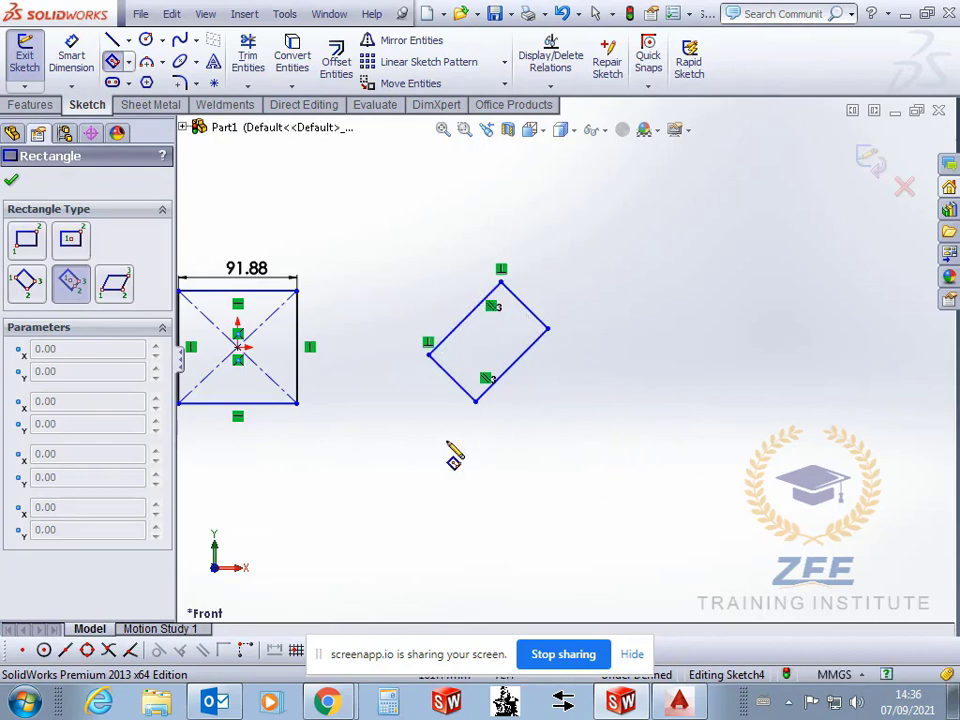
left_click(634, 457)
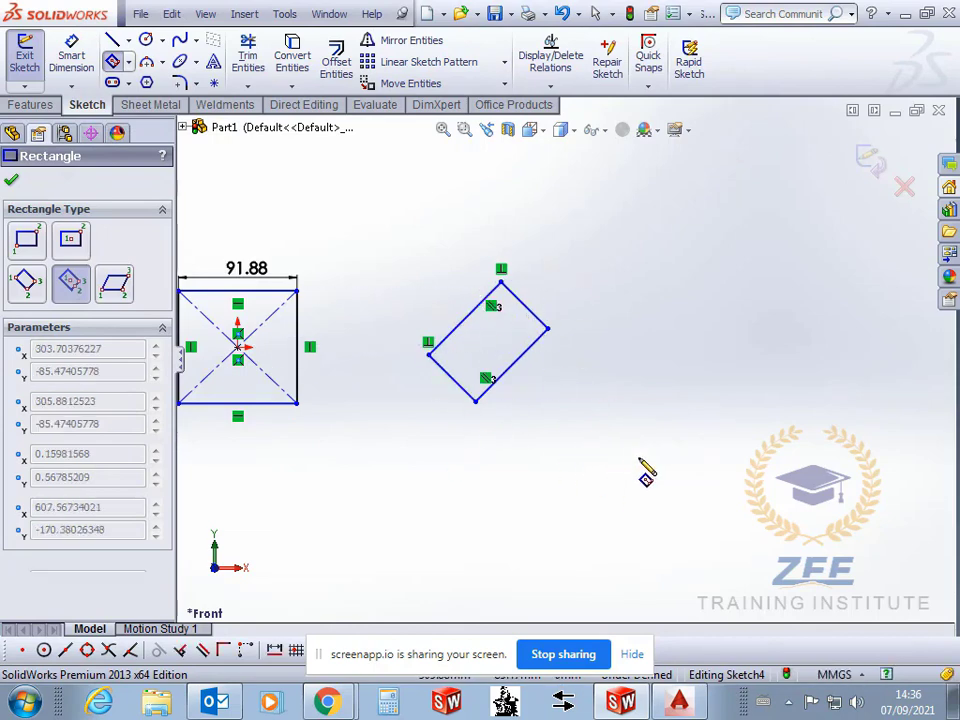
left_click(694, 402)
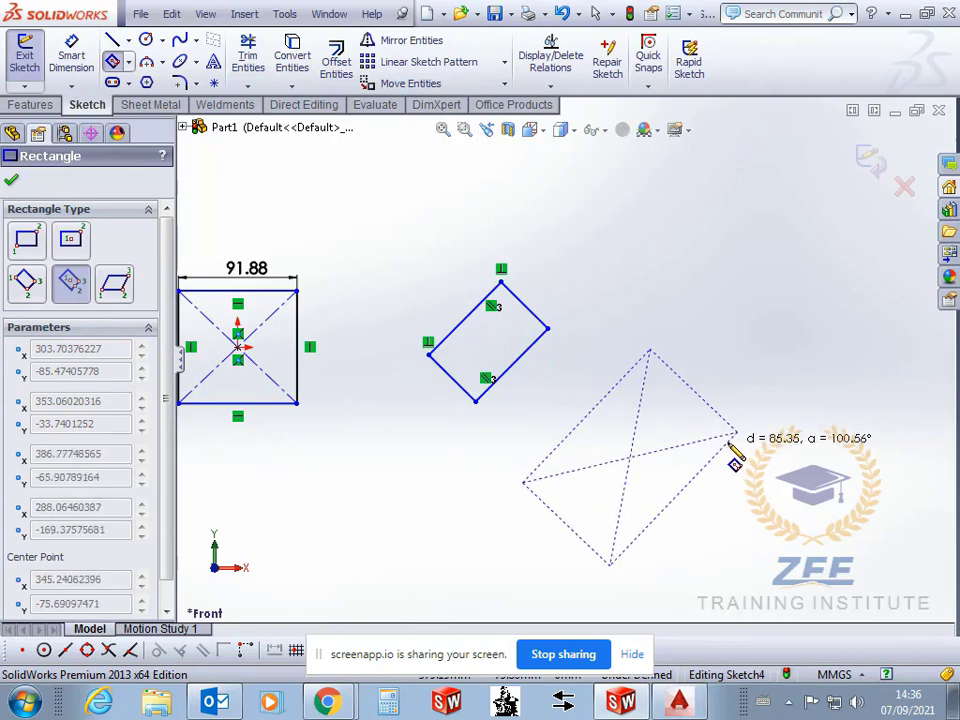
left_click(733, 430)
scroll(701, 497, "up", 2)
scroll(604, 398, "down", 2)
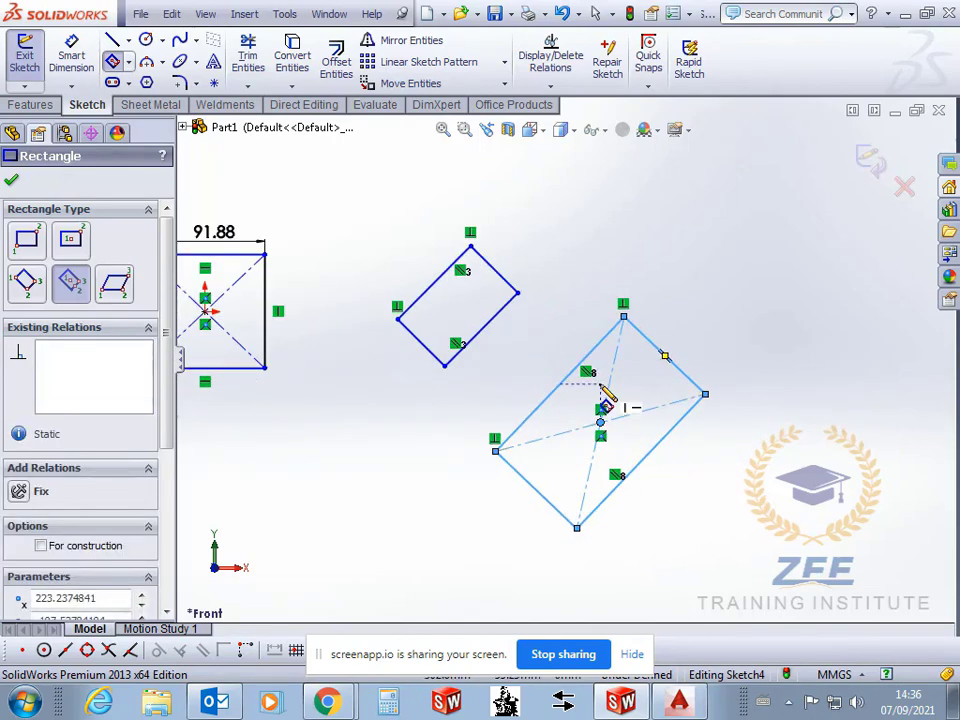
key("Escape")
scroll(600, 440, "down", 2)
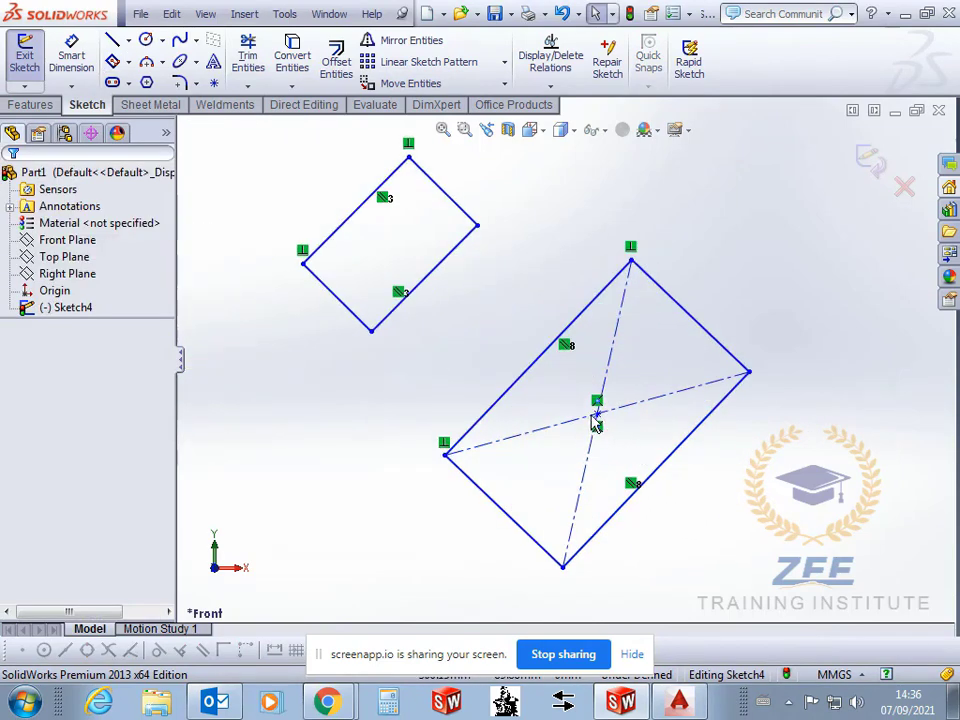
Reshape the 3 point center rectangle by moving its bottom corner inward and its right corner downward
left_click(598, 412)
mouse_move(566, 566)
left_mouse_down()
mouse_move(510, 514)
mouse_move(491, 553)
mouse_move(512, 529)
mouse_move(555, 568)
mouse_move(583, 574)
mouse_move(463, 510)
mouse_move(564, 561)
mouse_move(601, 561)
mouse_move(547, 553)
left_mouse_up()
scroll(676, 495, "up", 3)
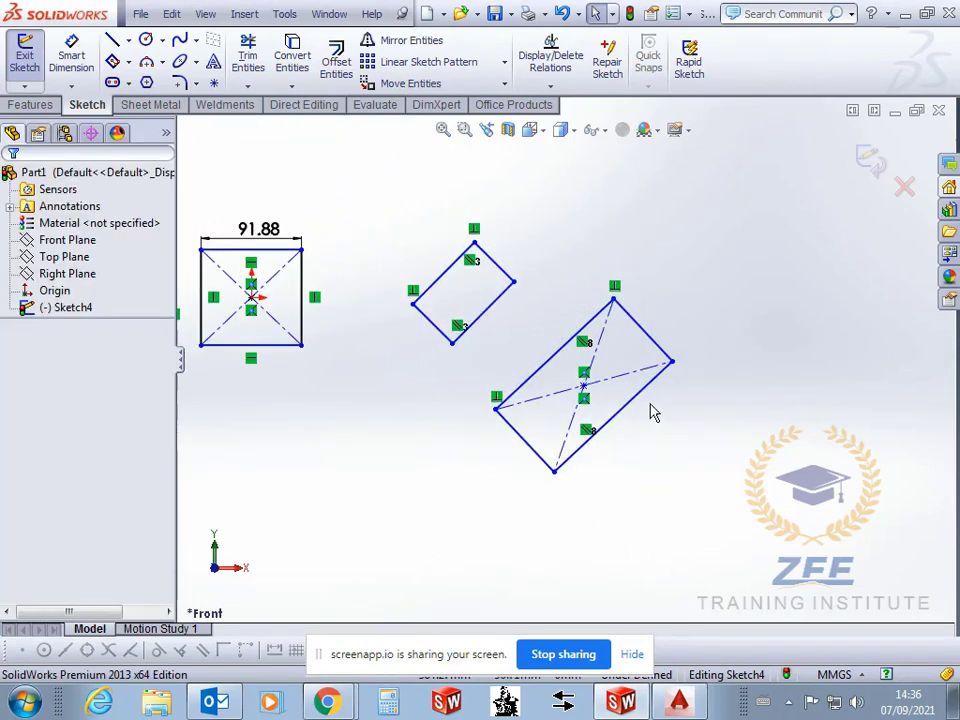
scroll(651, 413, "down", 2)
left_click_drag(673, 338, 669, 371)
scroll(638, 449, "up", 3)
left_click(638, 449)
scroll(600, 420, "up", 1)
scroll(528, 350, "down", 4)
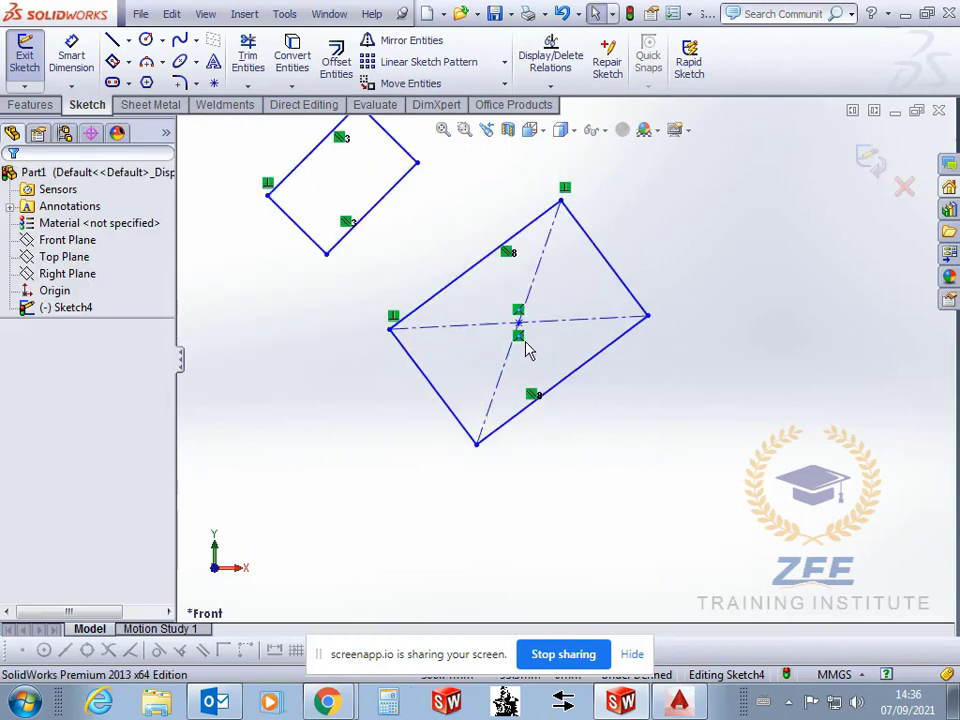
Move the whole 3 point center rectangle down and to the left by its center point in two moves
left_click_drag(518, 323, 356, 417)
scroll(463, 431, "up", 4)
left_click(463, 431)
scroll(460, 388, "down", 4)
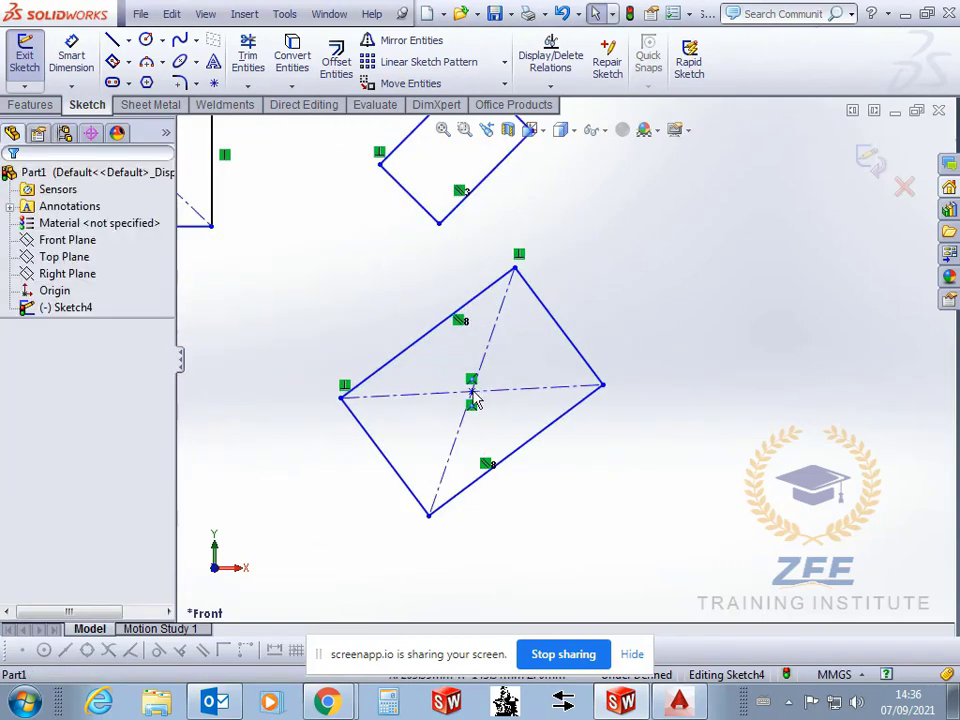
left_click_drag(473, 400, 401, 436)
scroll(546, 499, "up", 4)
left_click(546, 499)
scroll(580, 388, "down", 4)
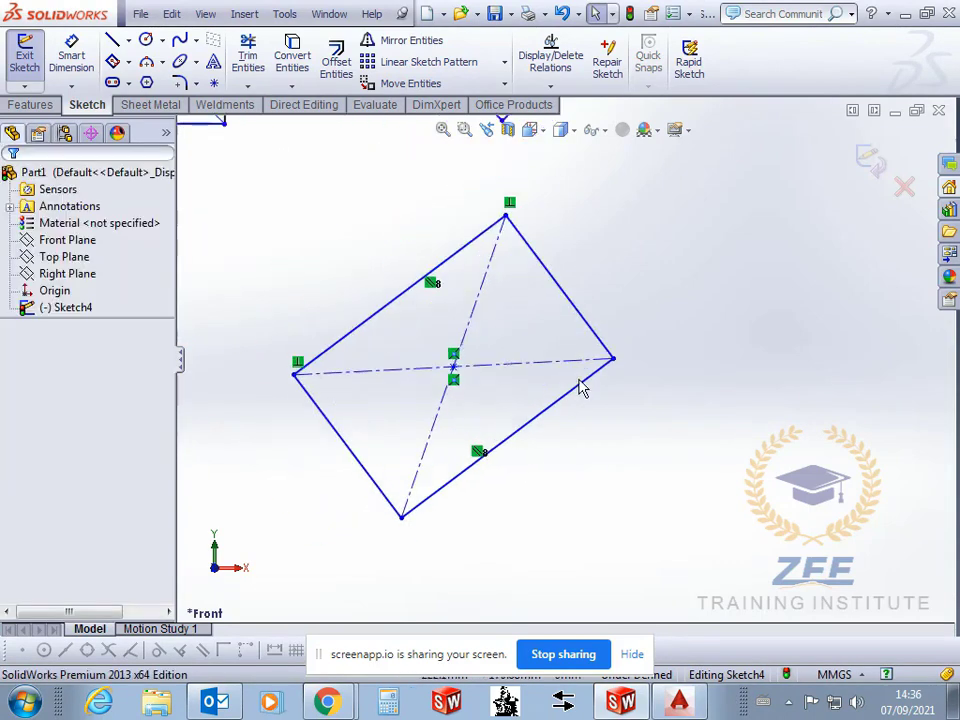
Reduce the size of the 3 point center rectangle by pulling its right corner inward
left_click_drag(614, 364, 588, 380)
scroll(580, 370, "up", 3)
left_click(486, 326)
scroll(470, 280, "down", 3)
Dimension the upper long edge of the 3 point center rectangle to 115 mm
left_click(66, 60)
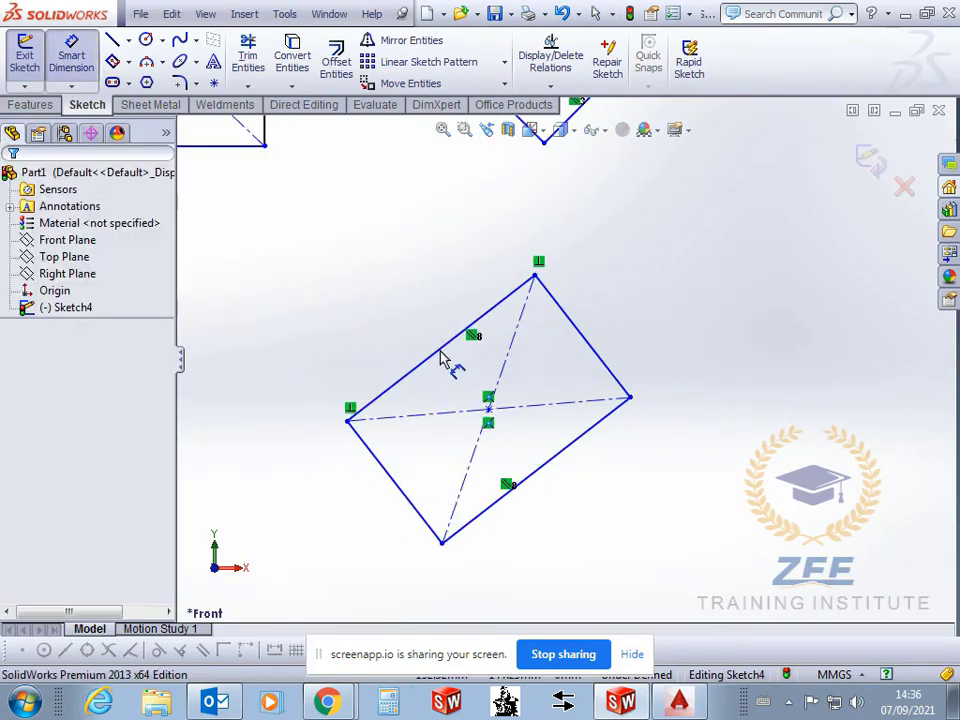
left_click(440, 342)
left_click(420, 300)
type("15")
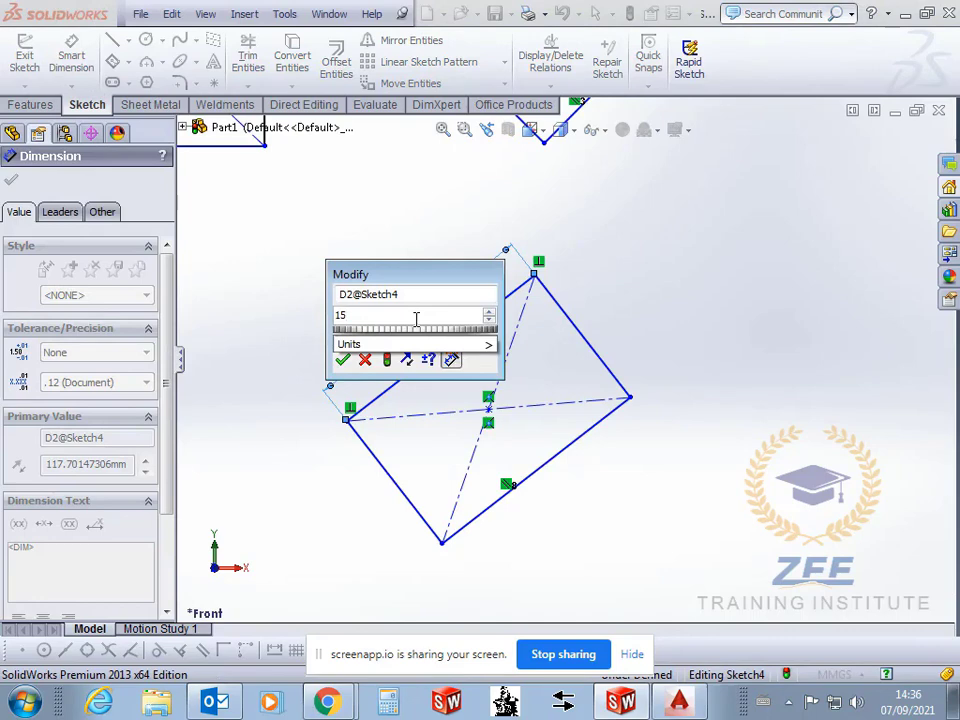
key("BackSpace")
type("15")
key("Return")
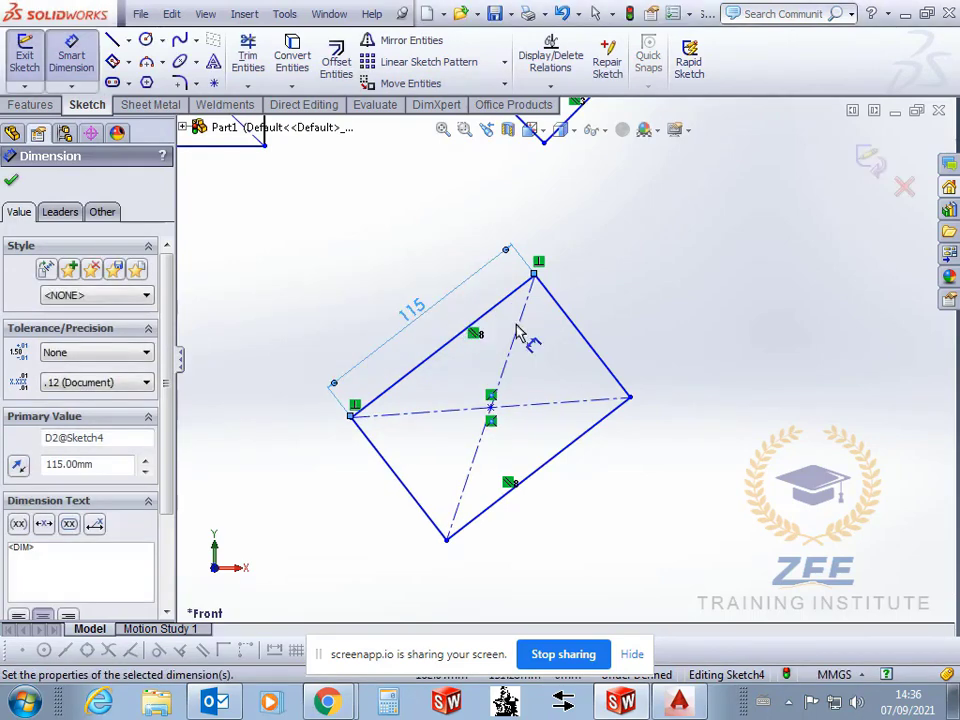
Dimension the upper-right short edge of the 3 point center rectangle to 75 mm and end dimensioning
left_click(583, 344)
left_click(607, 315)
type("75")
key("Return")
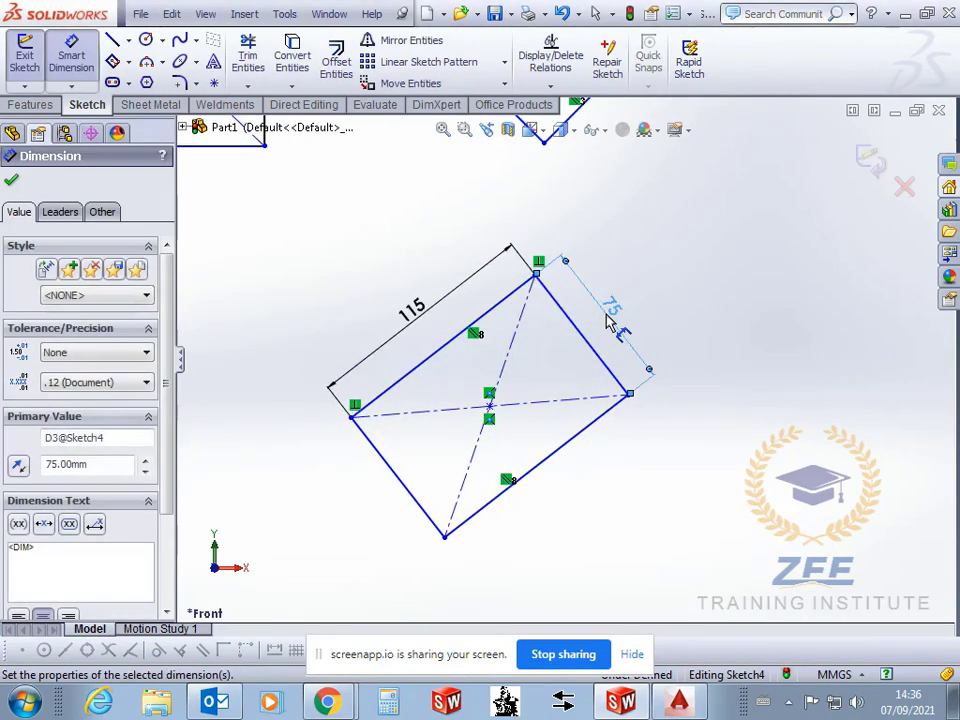
key("Escape")
Compare the dimensioned 3 point center rectangle and its relations with the other three rectangles in the sketch
scroll(565, 358, "up", 3)
scroll(530, 400, "down", 1)
scroll(560, 400, "up", 2)
scroll(581, 365, "down", 1)
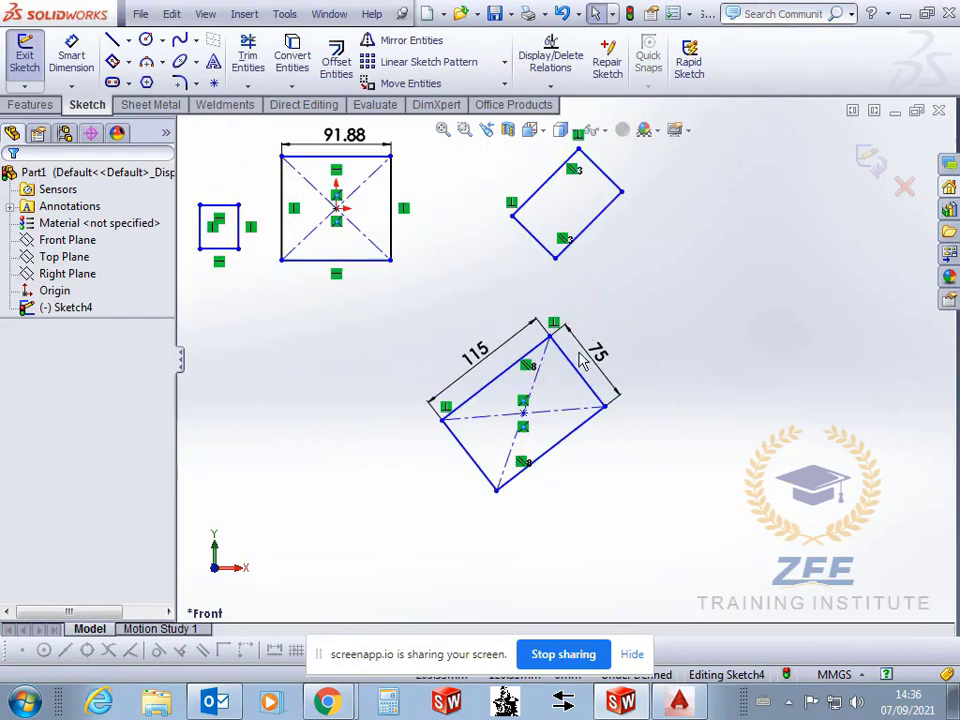
scroll(568, 414, "down", 3)
scroll(564, 463, "up", 4)
scroll(557, 354, "down", 2)
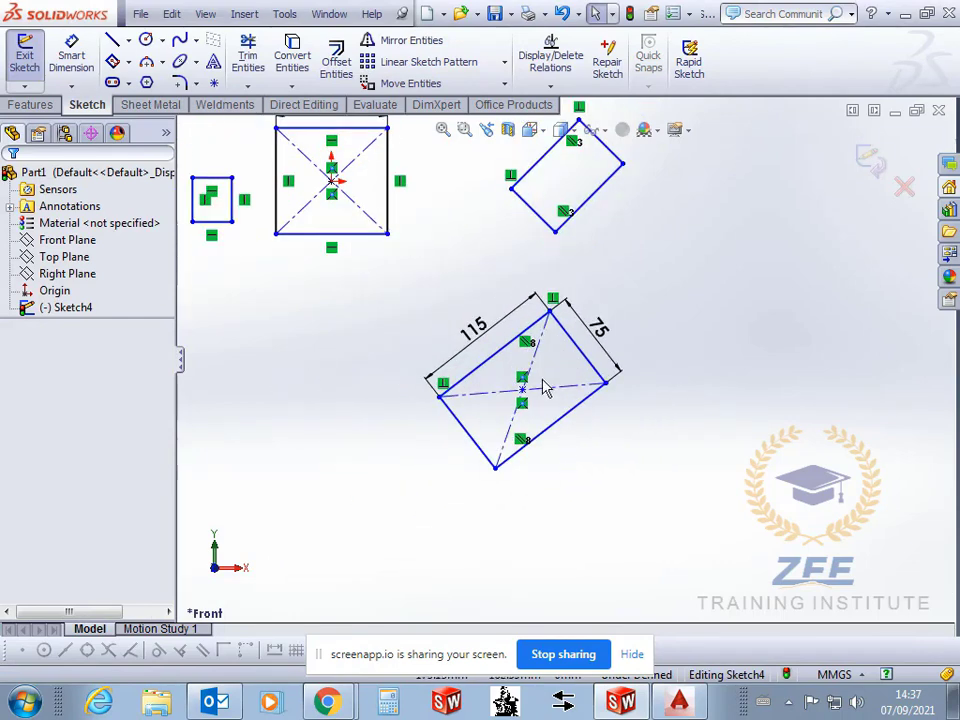
scroll(594, 392, "up", 2)
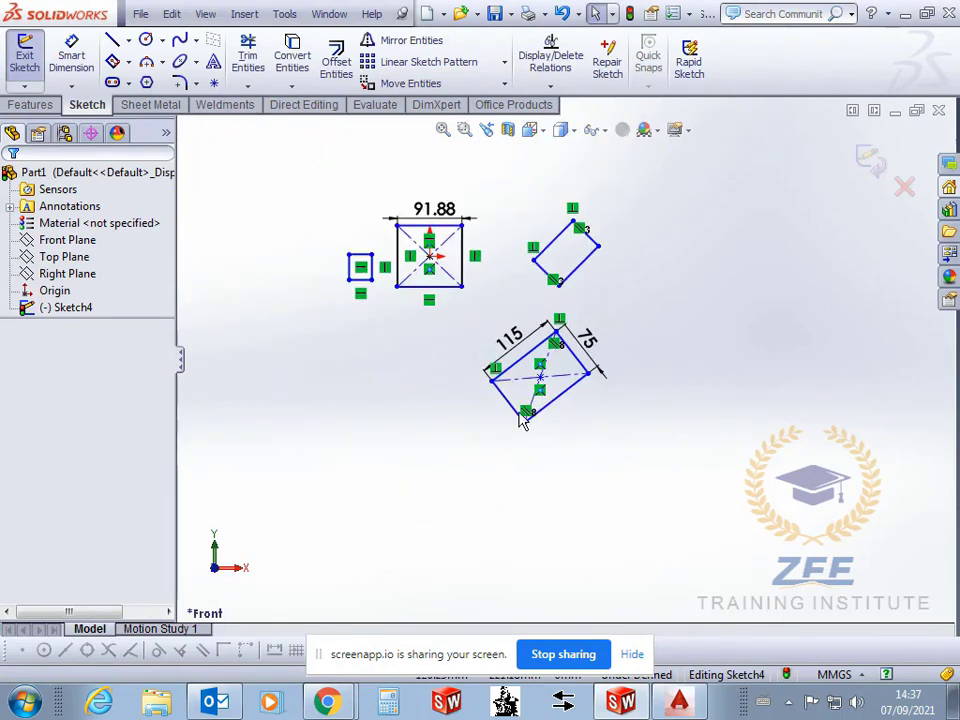
scroll(585, 463, "down", 2)
scroll(636, 414, "up", 3)
scroll(450, 360, "down", 2)
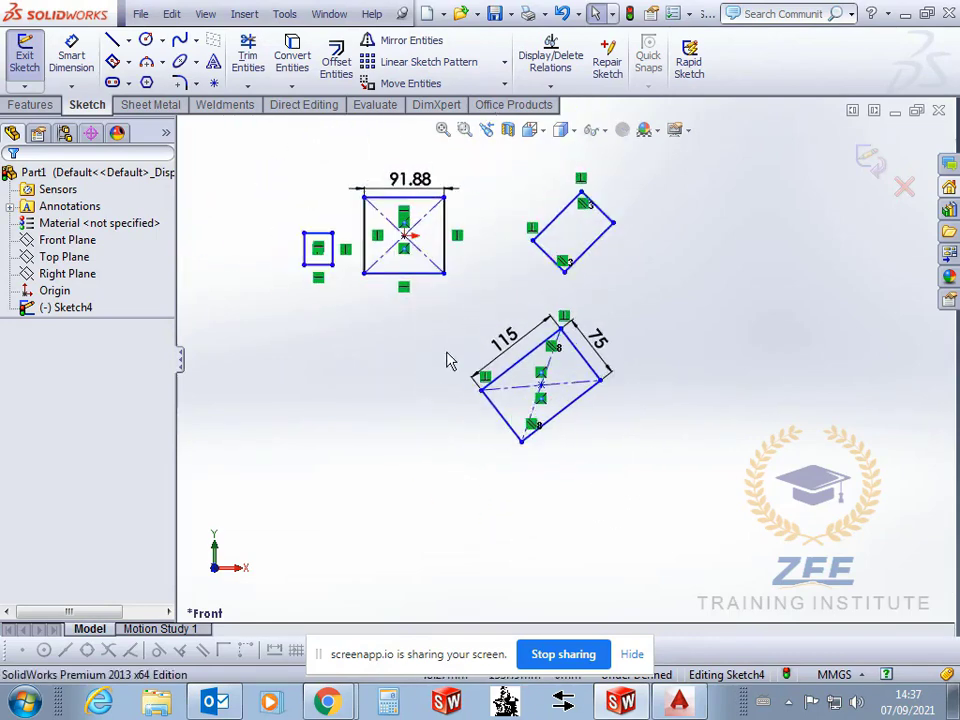
left_click(145, 64)
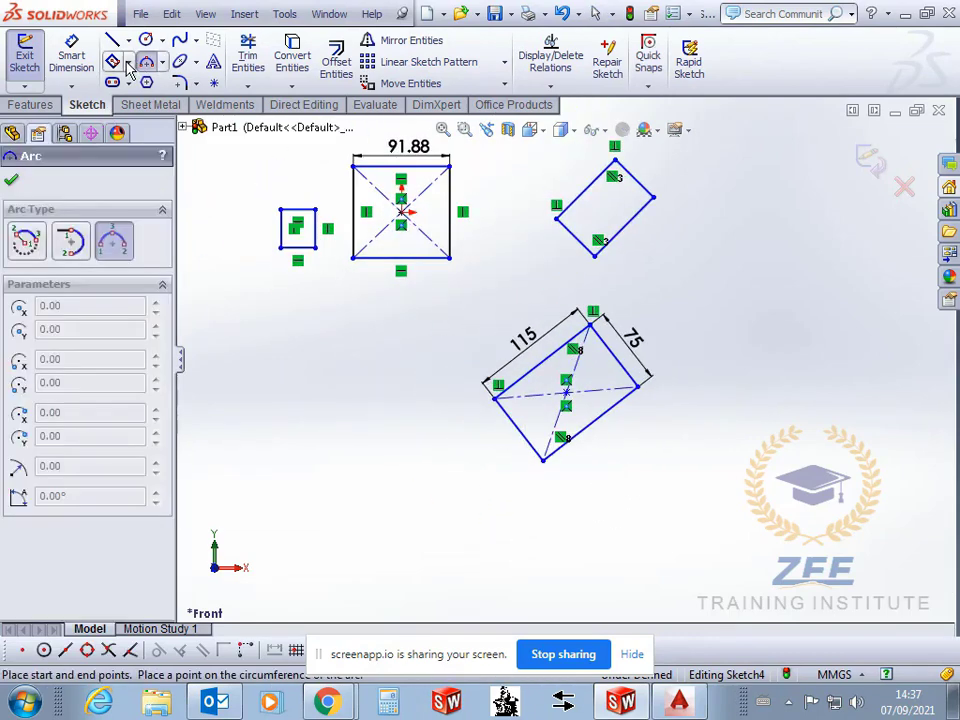
left_click(128, 62)
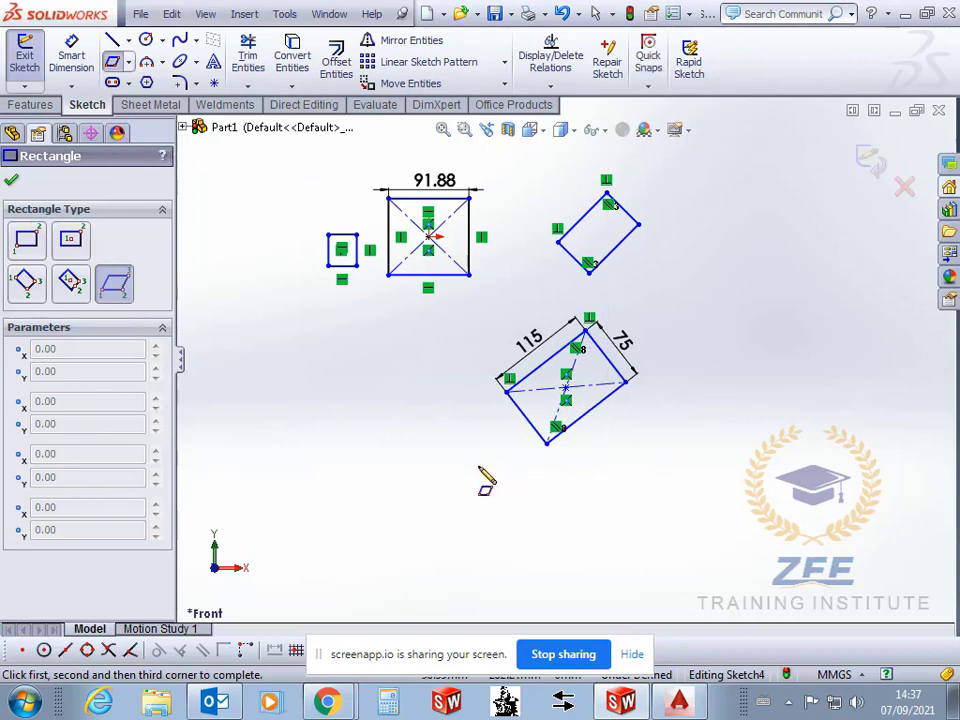
scroll(511, 471, "up", 2)
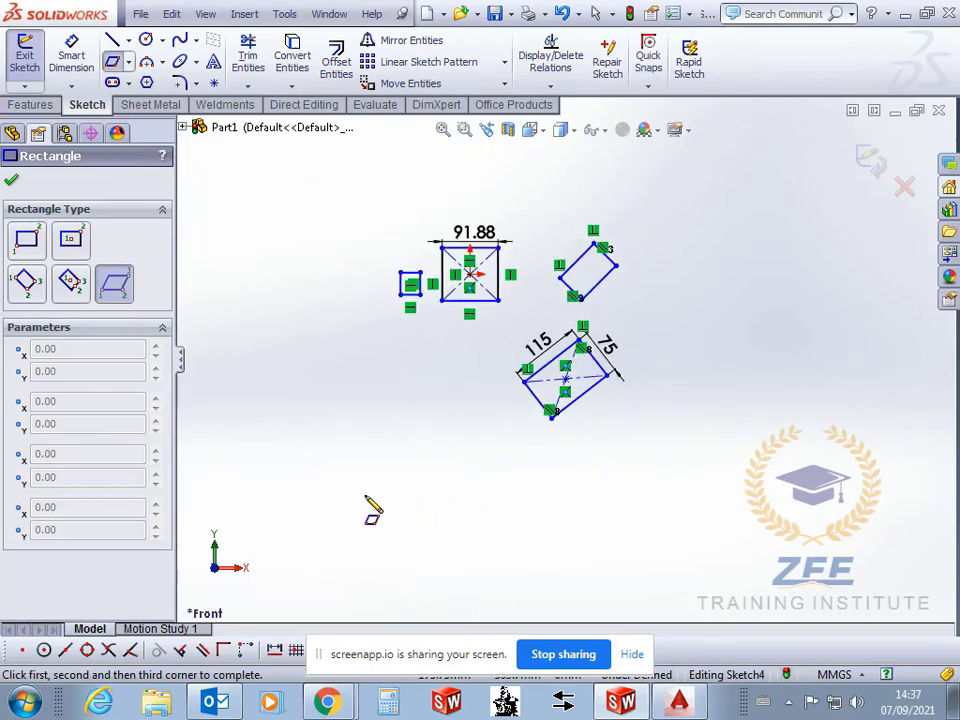
left_click(366, 495)
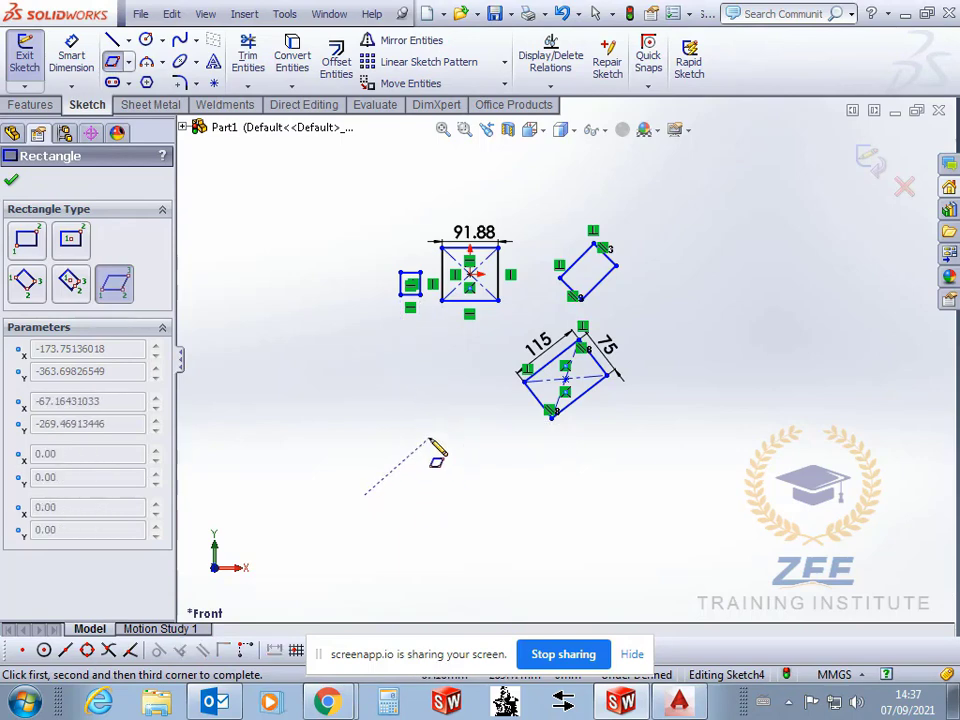
left_click(432, 441)
scroll(454, 489, "down", 4)
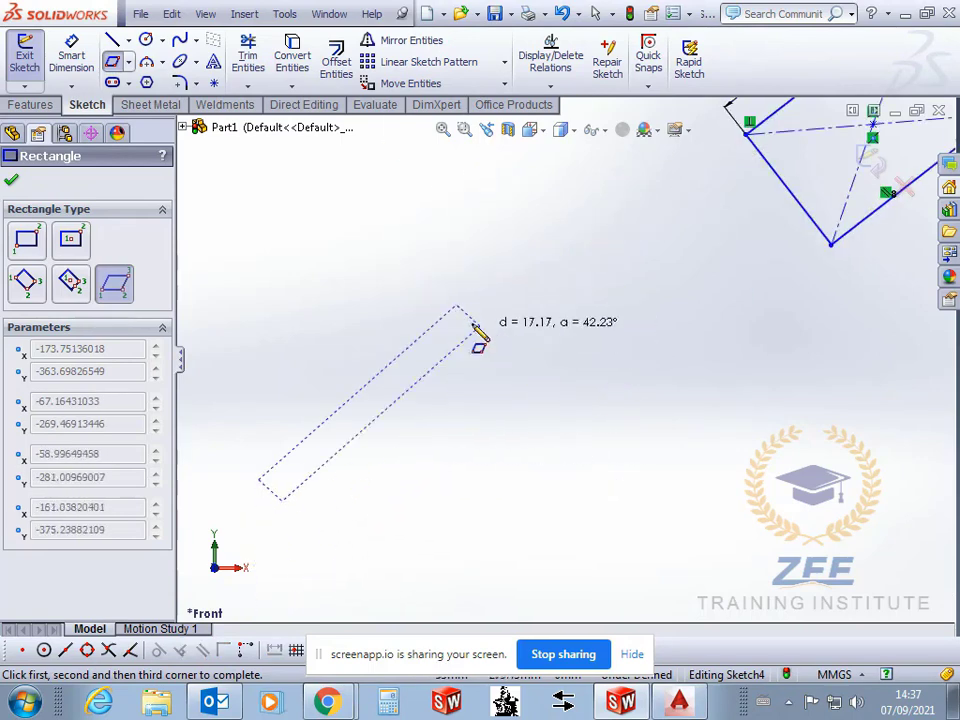
scroll(395, 282, "up", 3)
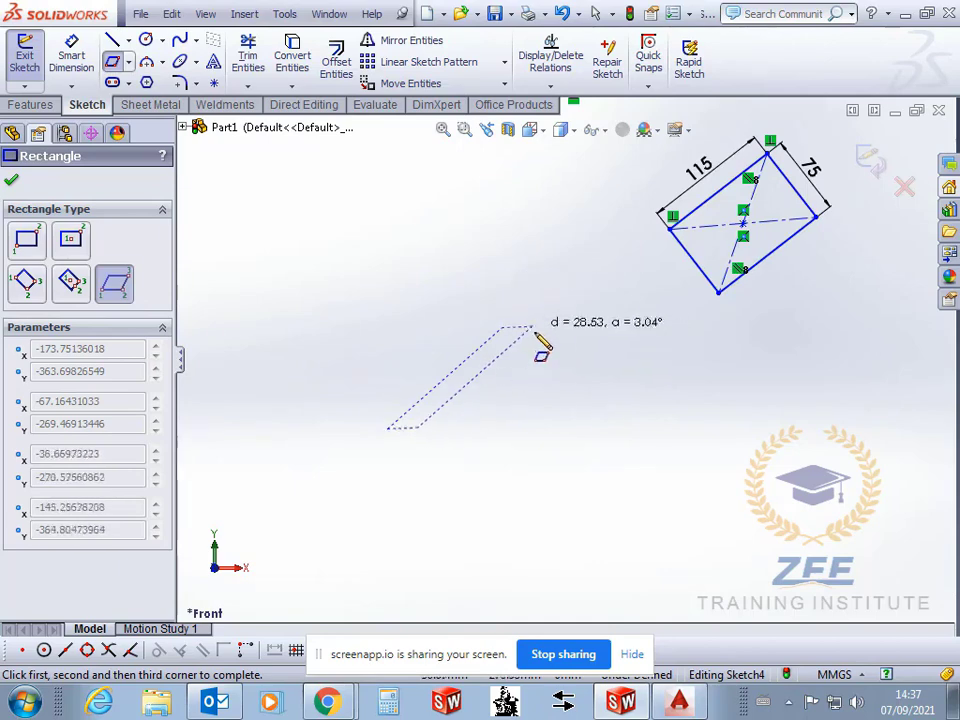
key("Escape")
Sketch a left-leaning parallelogram below and left of the rectangles, with a horizontal base about 203 mm long and slanted sides about 183 mm
left_click(116, 62)
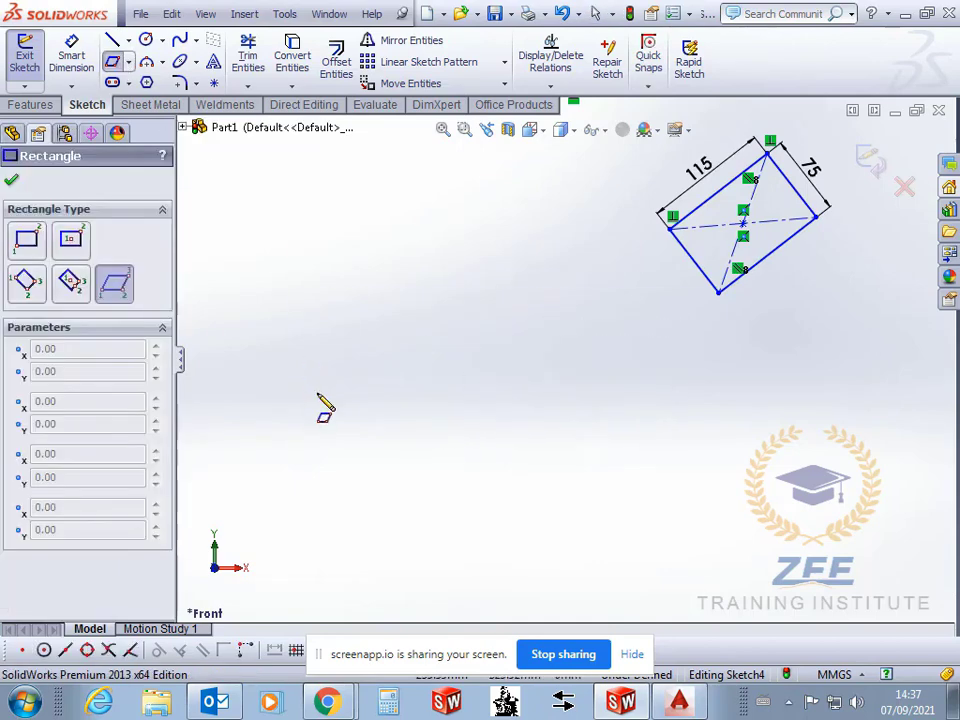
left_click(306, 432)
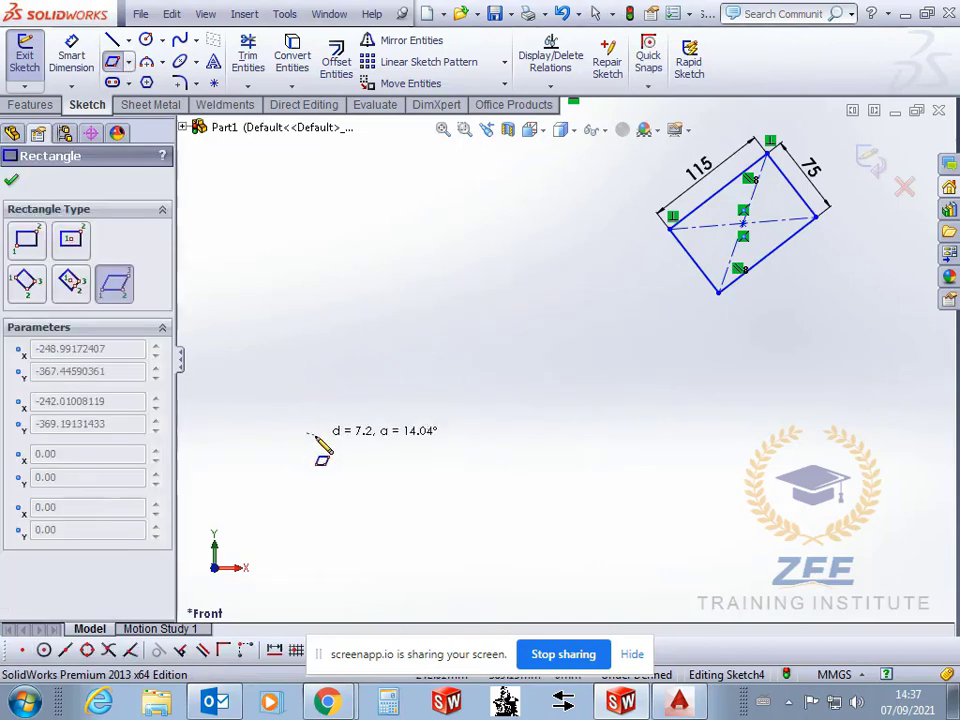
left_click(525, 433)
scroll(420, 340, "up", 1)
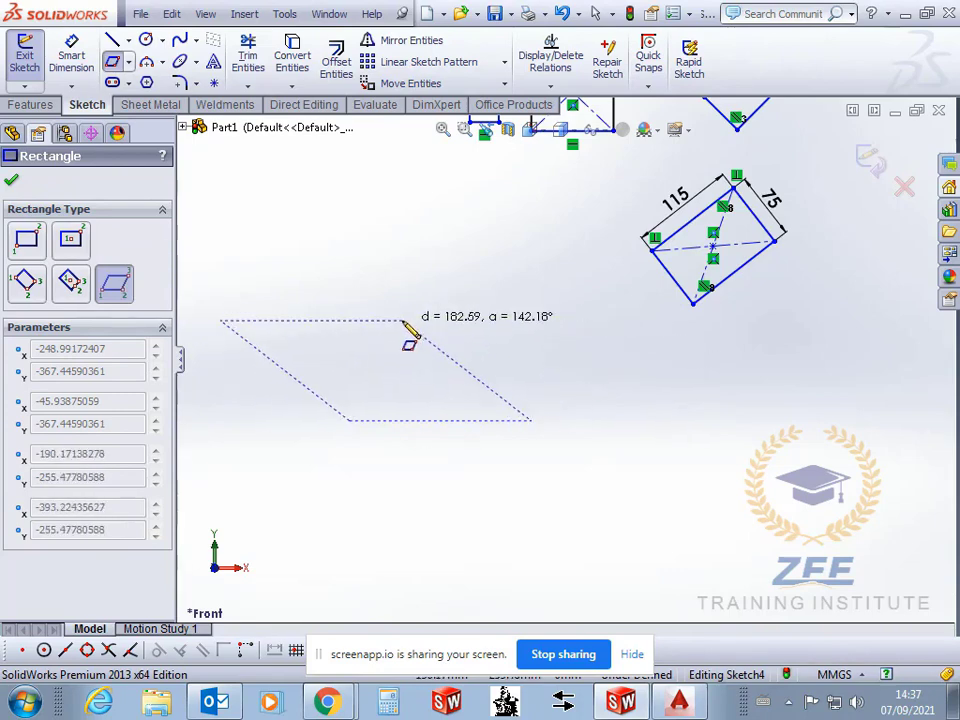
left_click(405, 320)
key("Escape")
Dimension the parallelogram's bottom edge to 100 mm
left_click(70, 66)
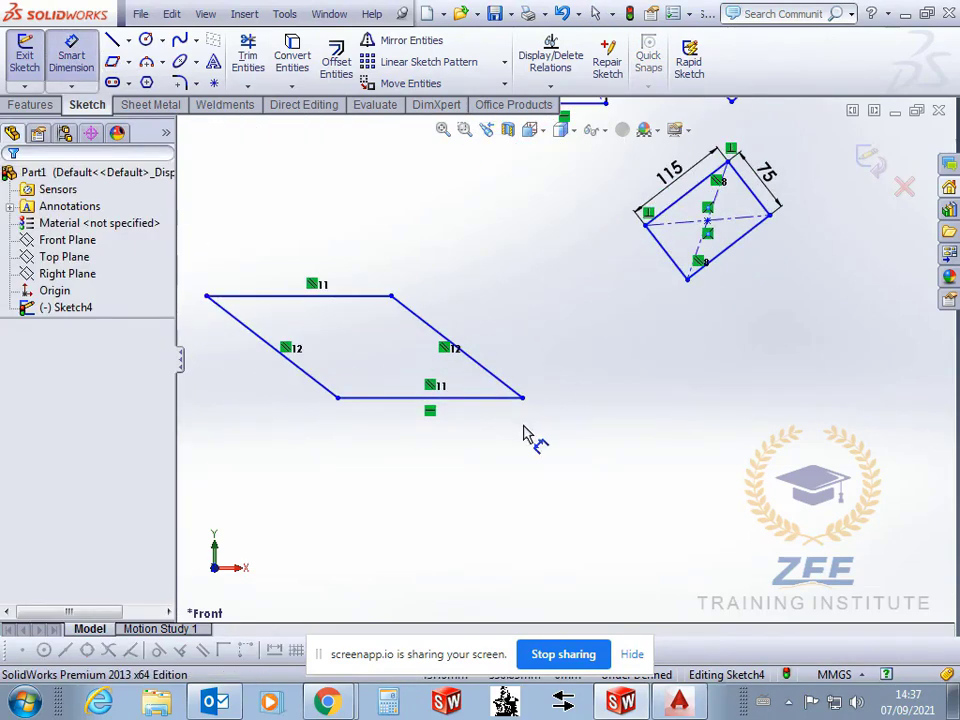
left_click(472, 398)
left_click(470, 455)
type("10")
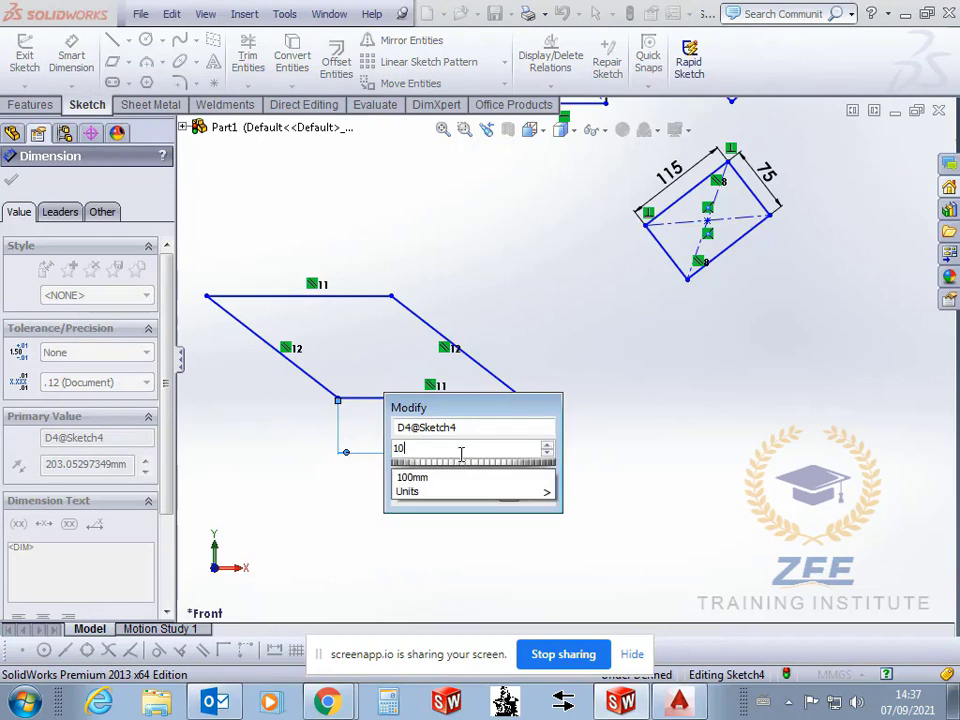
type("0")
key("Return")
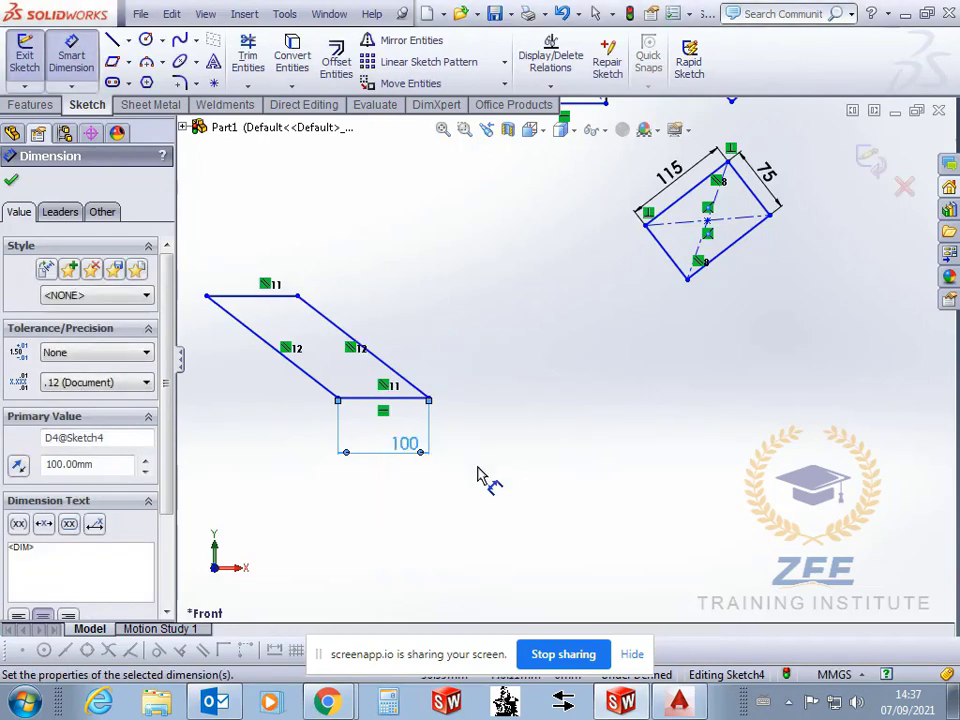
Dimension the height between the parallelogram's top and bottom edges to 50 mm and end dimensioning
left_click(360, 324)
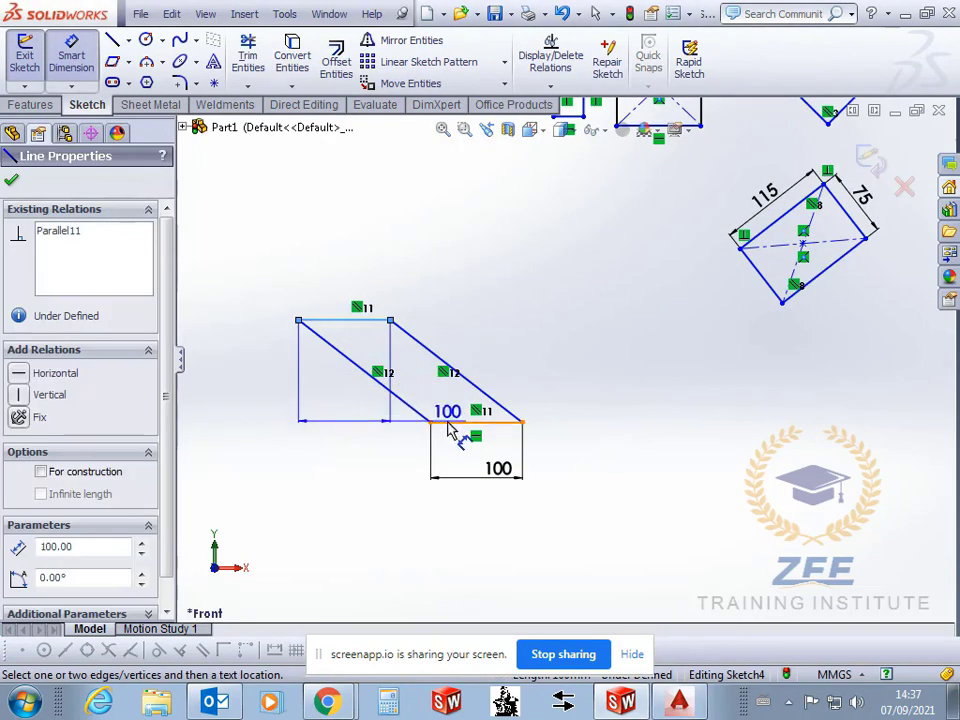
left_click(452, 424)
left_click(278, 387)
type("50")
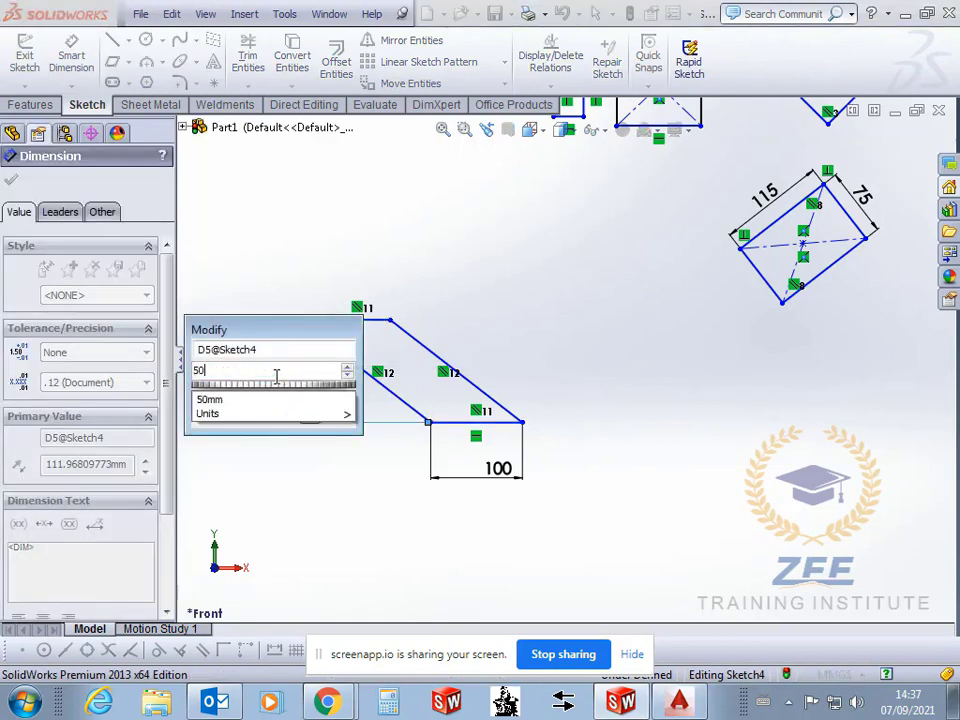
key("Return")
key("Escape")
Make the parallelogram's sides steeper by moving its top-left corner to the right
scroll(460, 354, "down", 2)
scroll(455, 354, "up", 2)
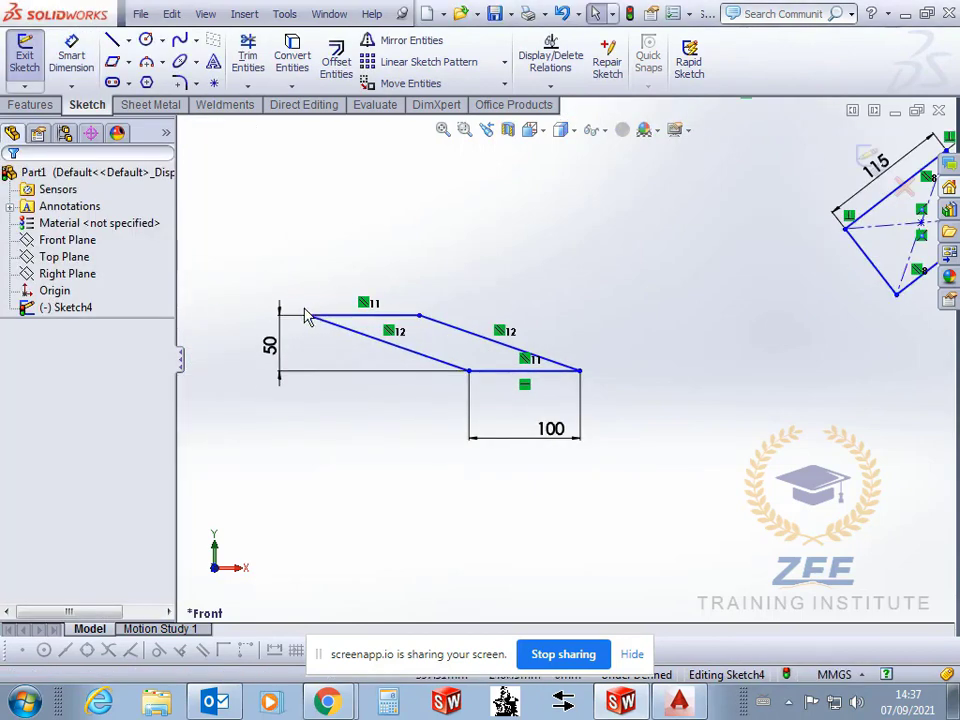
mouse_move(308, 316)
left_mouse_down()
mouse_move(368, 321)
mouse_move(430, 285)
mouse_move(407, 284)
mouse_move(398, 258)
left_mouse_up()
scroll(647, 452, "up", 6)
scroll(680, 262, "down", 3)
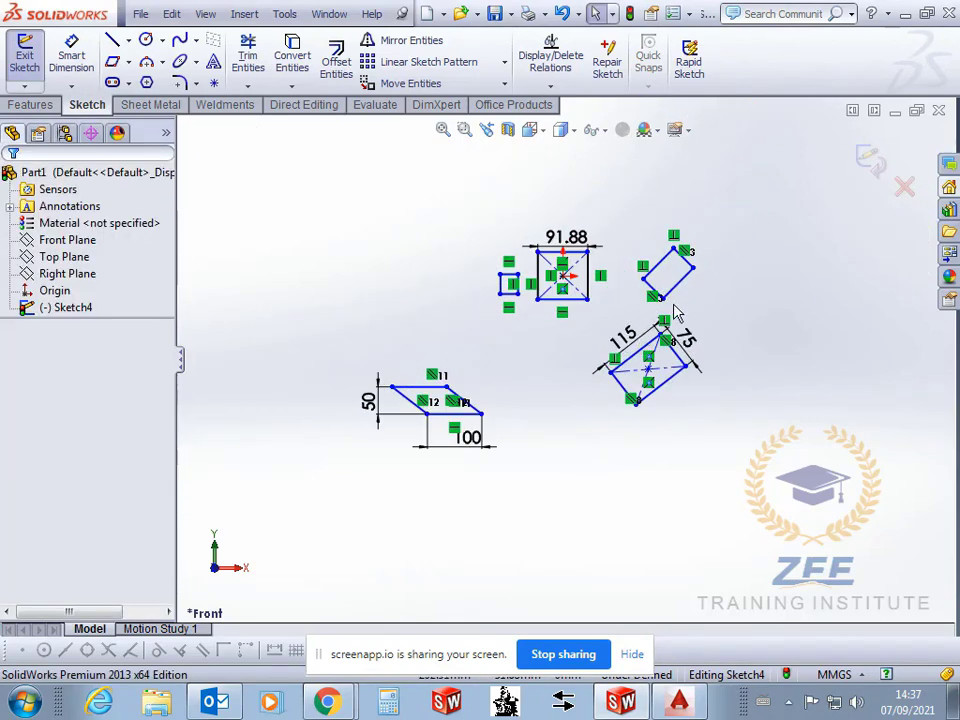
scroll(527, 424, "down", 3)
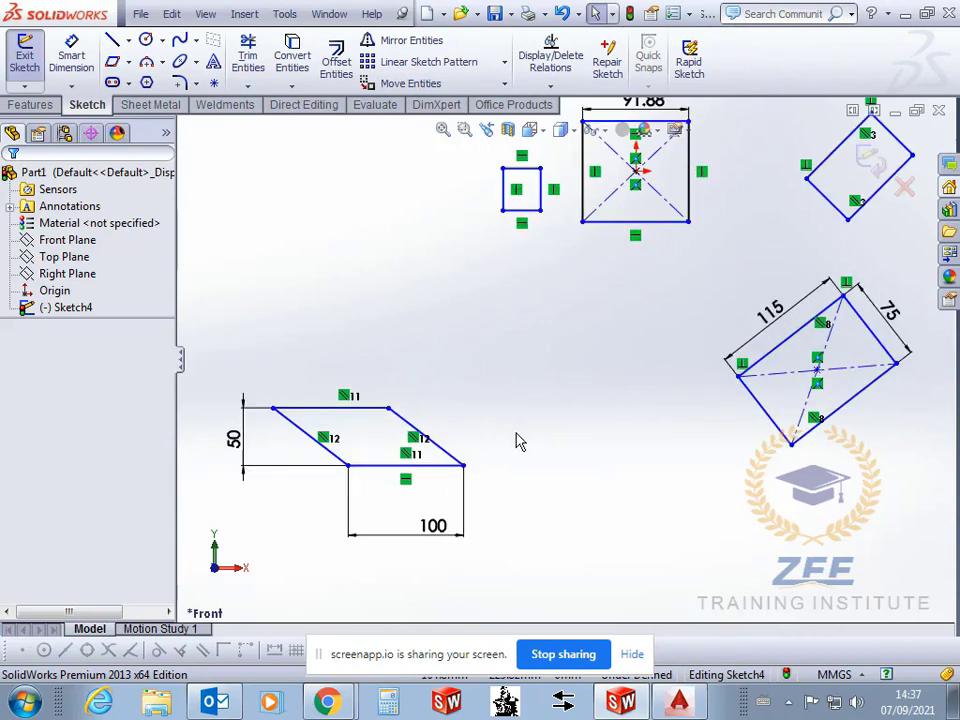
Move the parallelogram upward by its top-right corner, making its slanted sides slightly steeper
left_click_drag(350, 426, 362, 364)
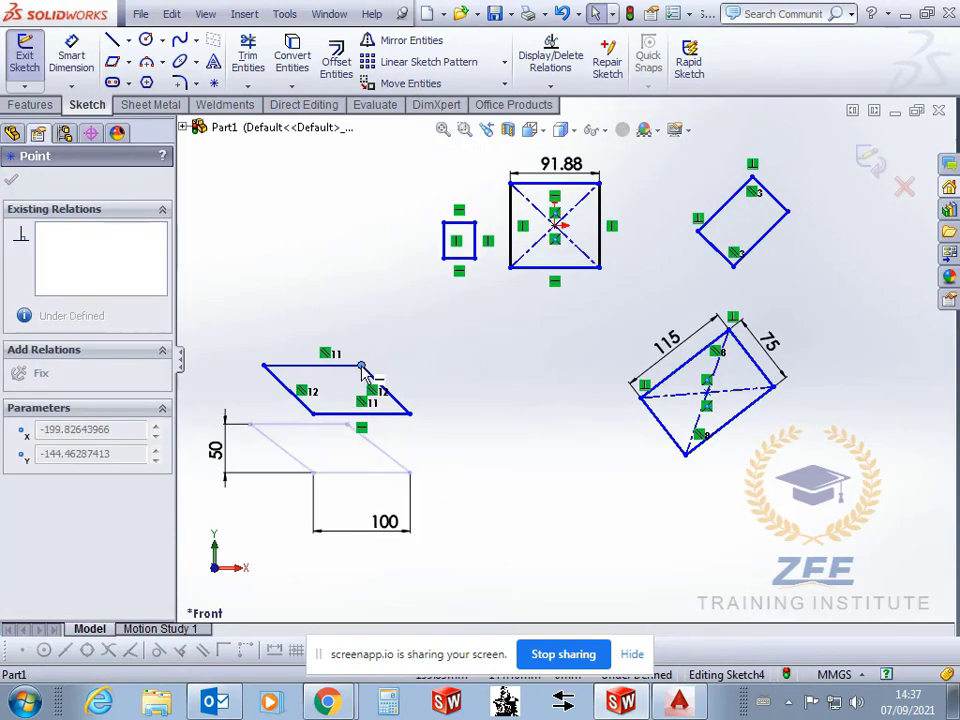
scroll(426, 454, "up", 3)
left_click(611, 491)
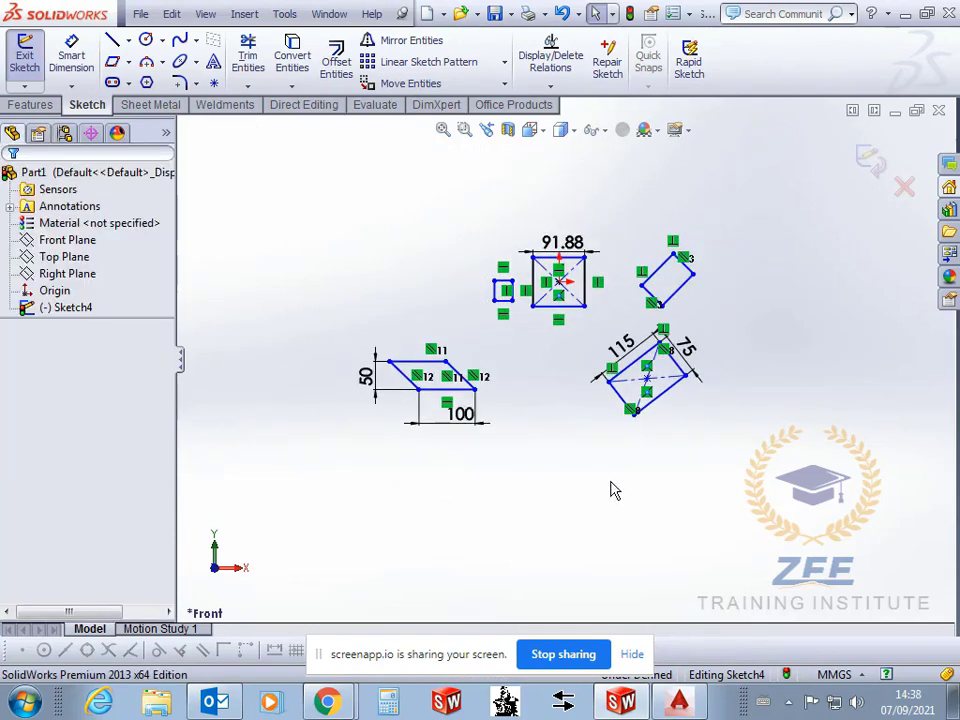
scroll(589, 354, "down", 1)
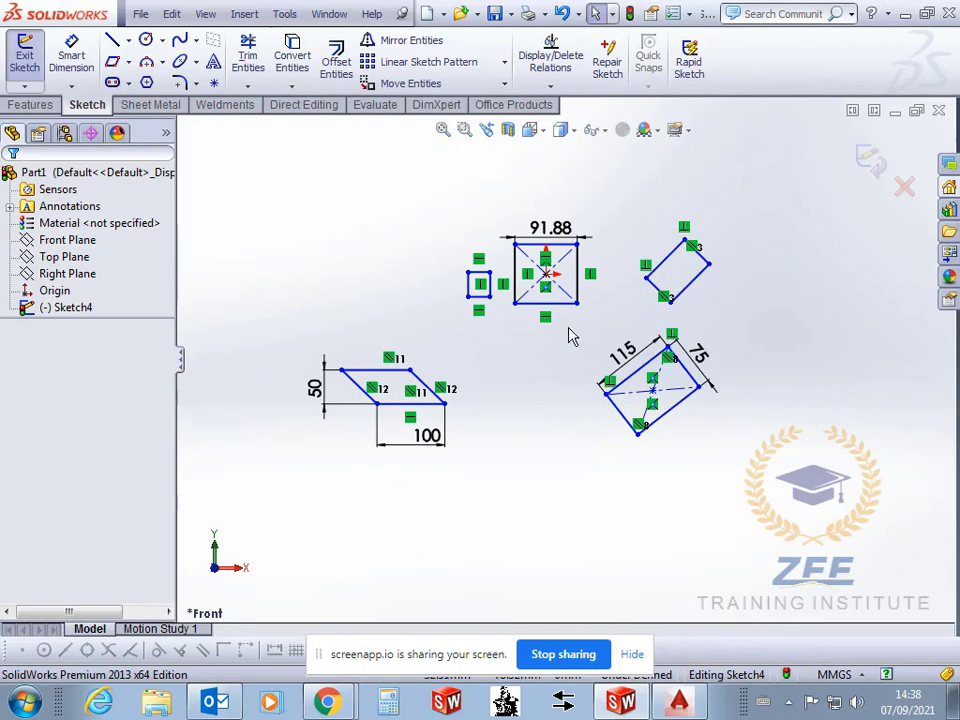
scroll(340, 375, "down", 2)
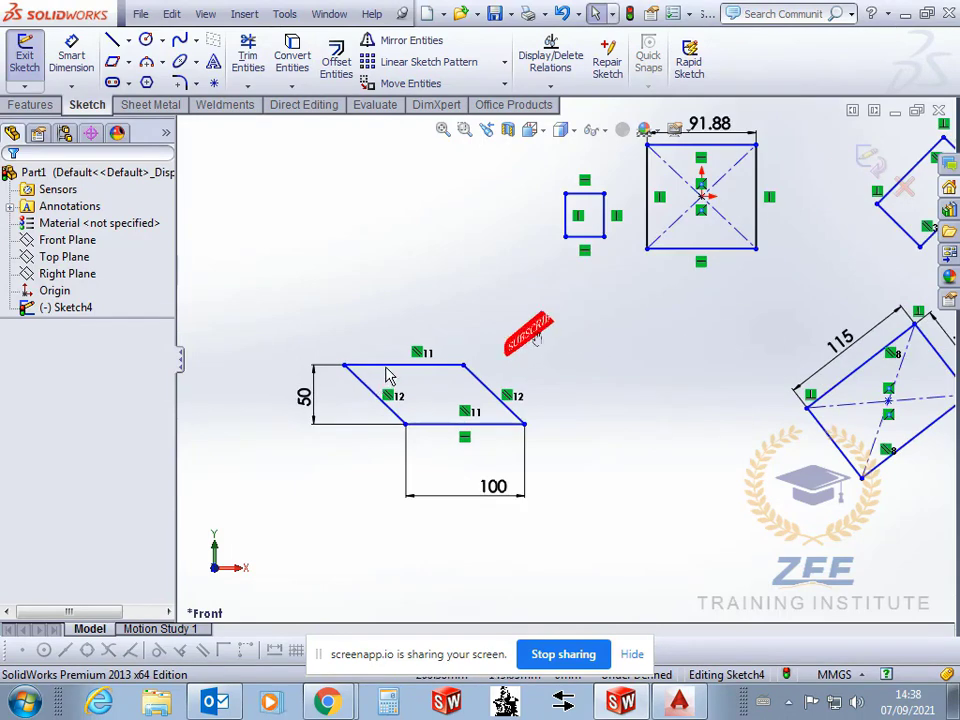
Move the whole parallelogram up and to the left by its top edge, then deselect it
left_click(364, 370)
left_click_drag(375, 346, 384, 329)
scroll(525, 493, "up", 2)
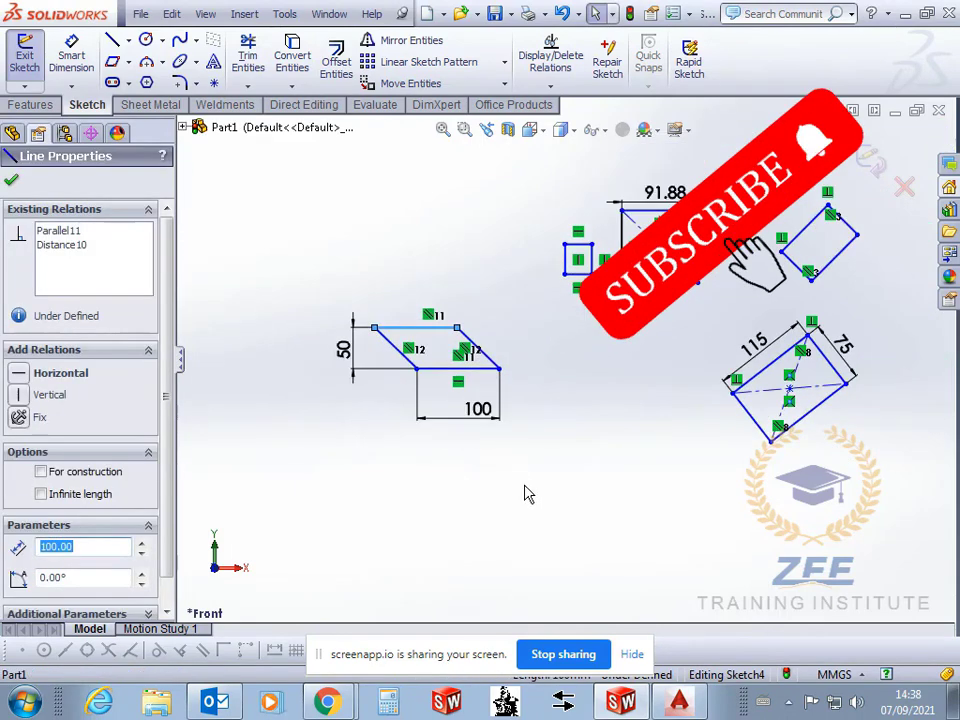
left_click(551, 491)
Examine the parallelogram's corners and relations, and select its vertical height dimension to view its properties
scroll(551, 491, "down", 1)
scroll(440, 370, "down", 2)
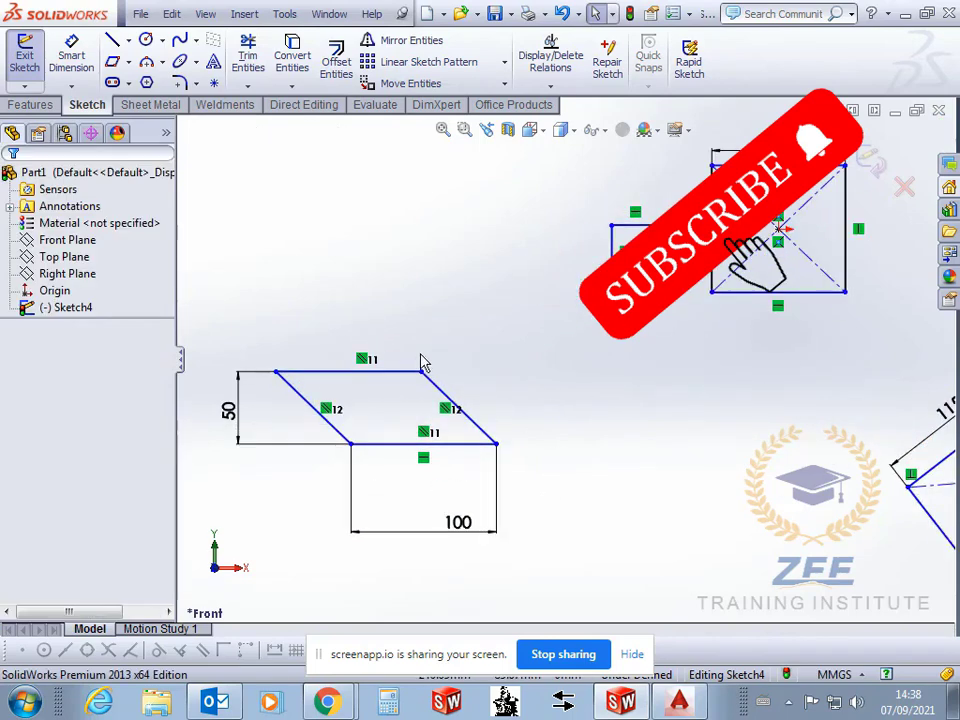
scroll(560, 362, "up", 3)
scroll(620, 400, "down", 2)
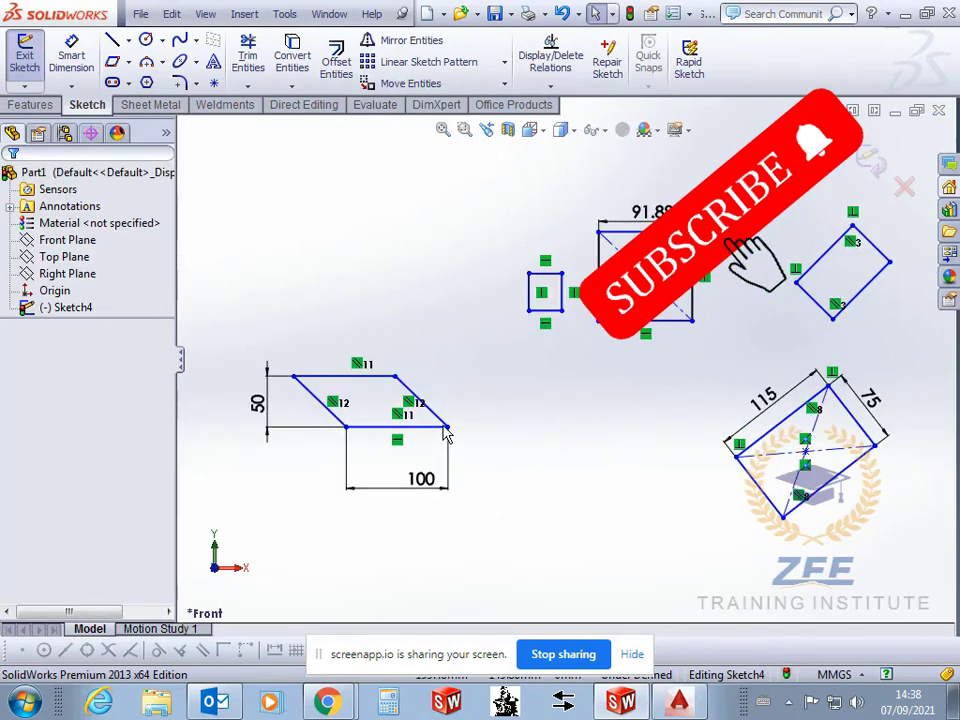
scroll(572, 399, "up", 2)
scroll(640, 290, "down", 2)
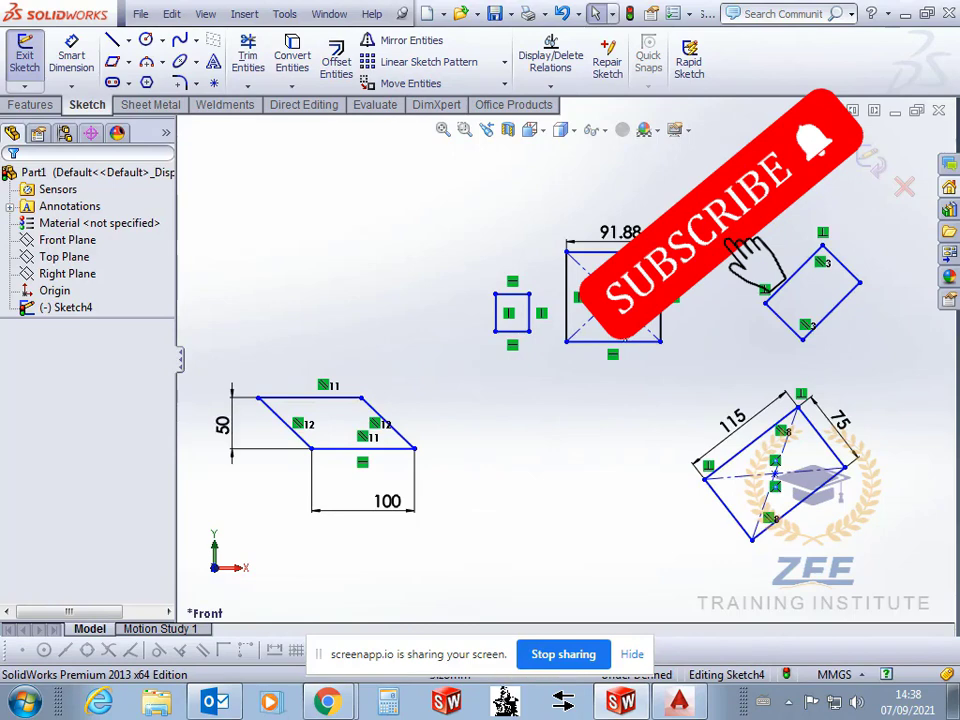
left_click(230, 430)
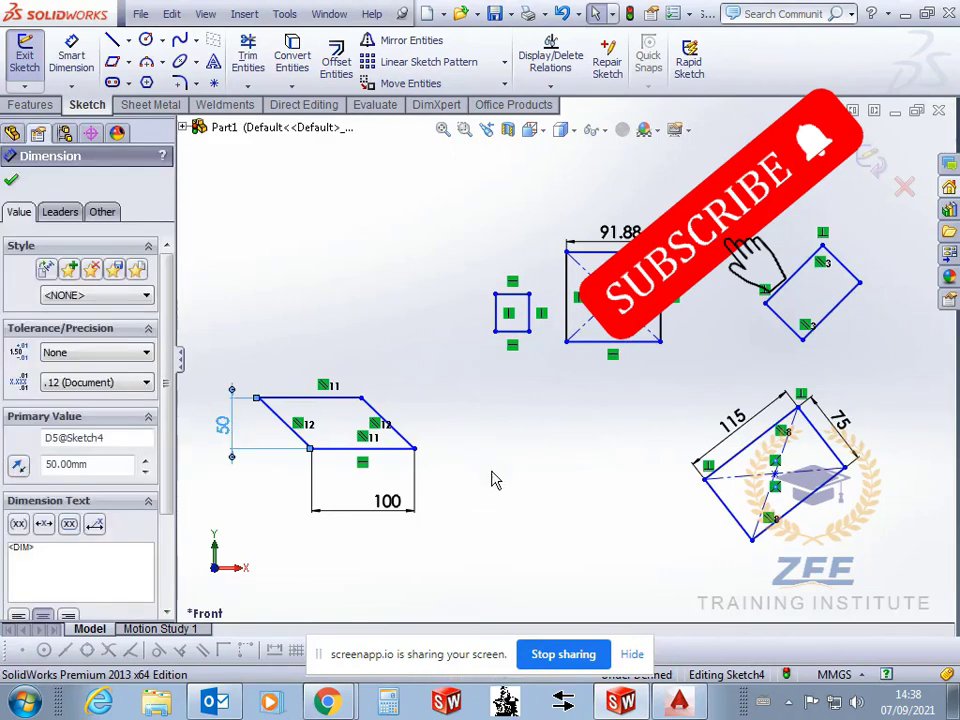